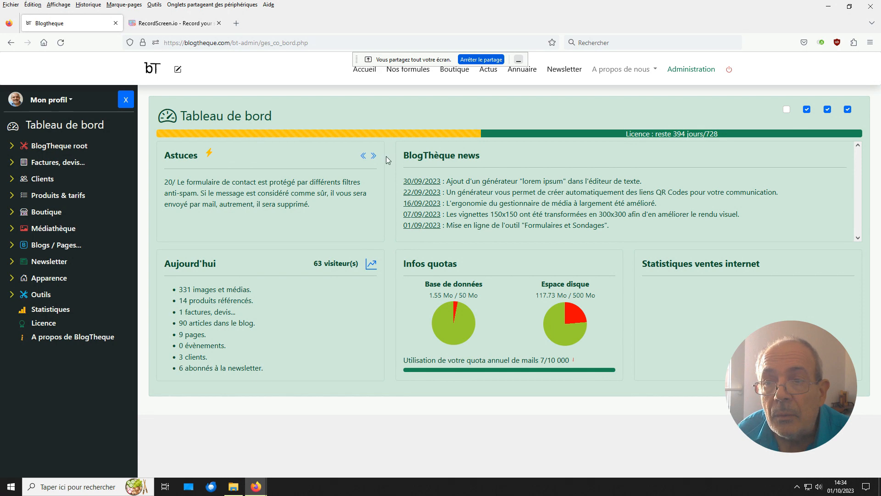
Start a new blog/page publication and enter "Ma secrétaire" as its title
{"action": "left_click", "coordinate": [518, 60]}
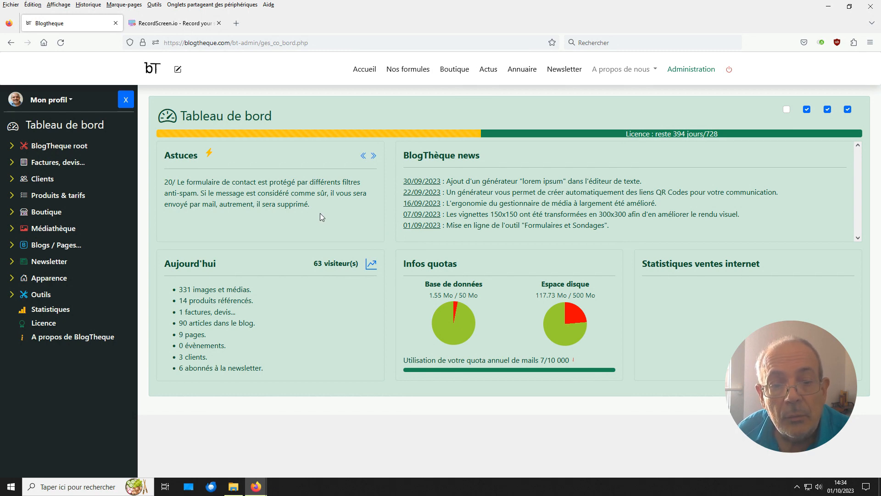
{"action": "left_click", "coordinate": [63, 246]}
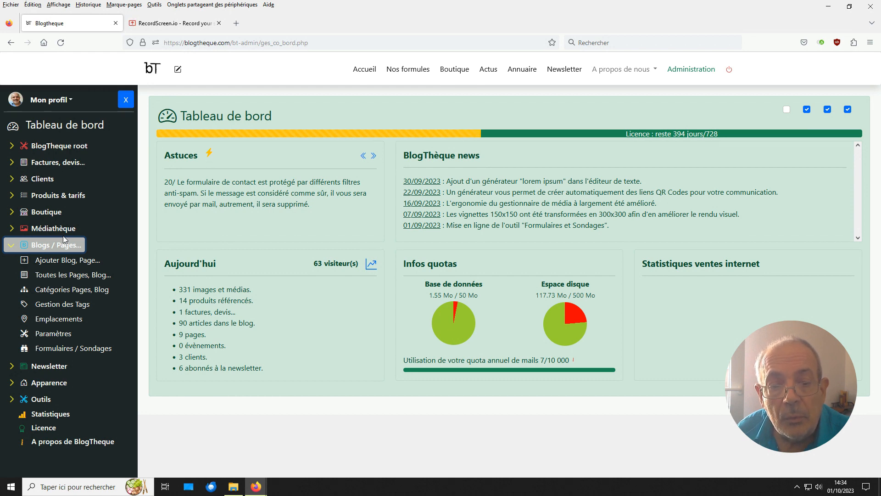
{"action": "left_click", "coordinate": [72, 263]}
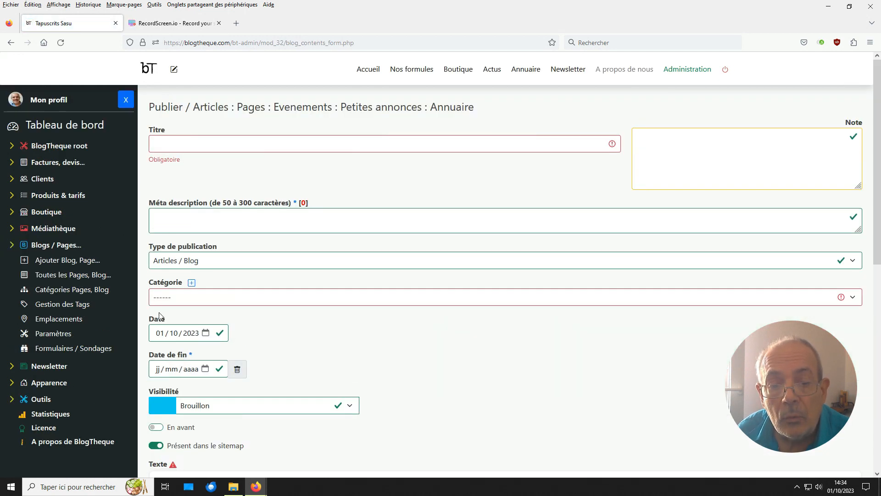
{"action": "left_click", "coordinate": [171, 136]}
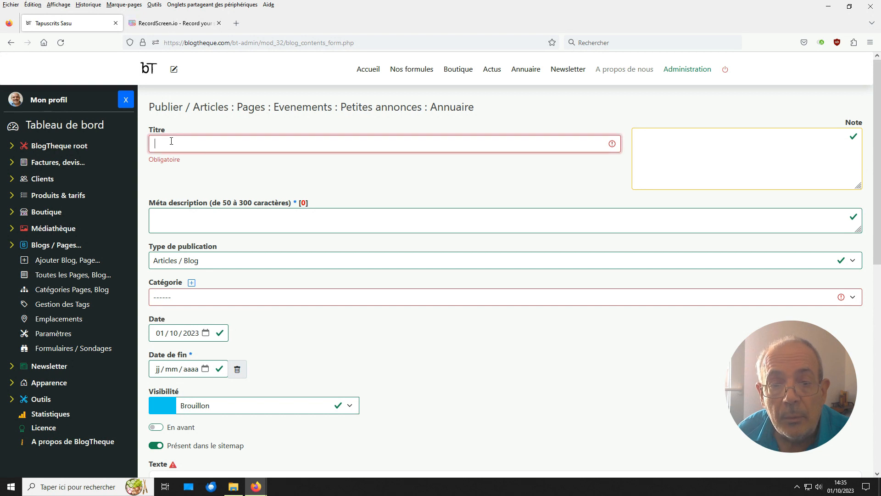
{"action": "left_click", "coordinate": [174, 158]}
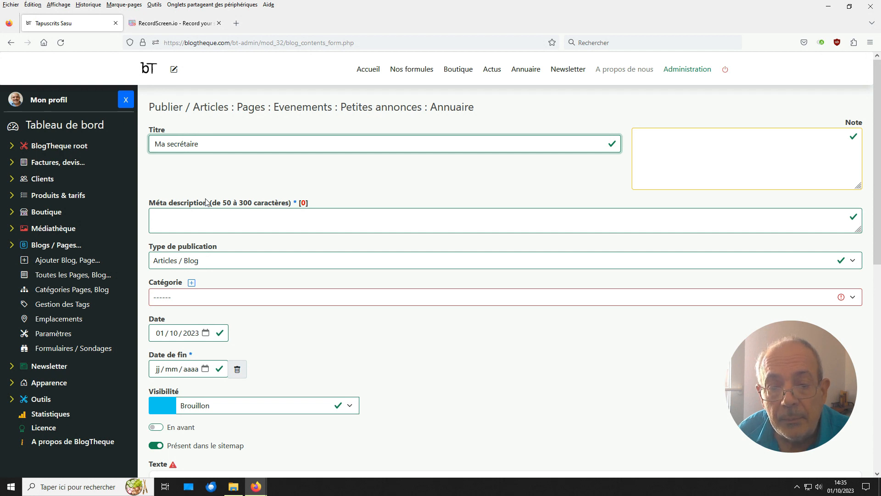
Keep the publication type as Articles / Blog and set the category to /blogtheque/tutoriels/
{"action": "left_click", "coordinate": [188, 259]}
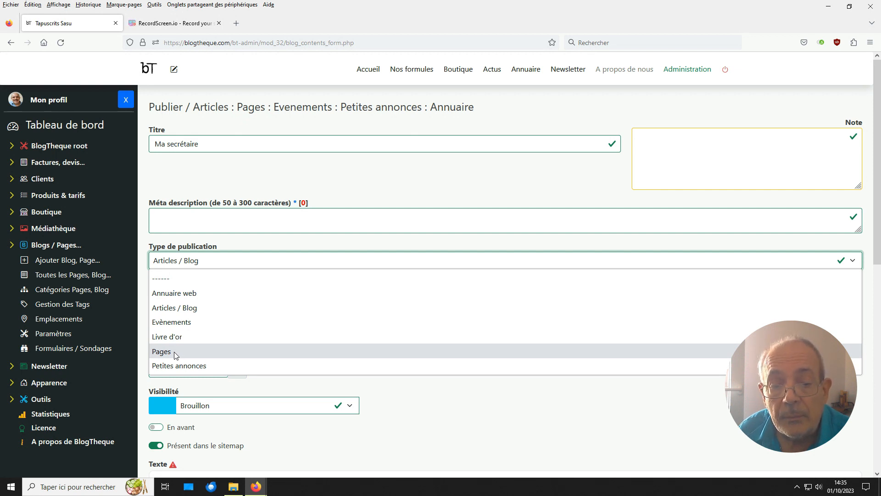
{"action": "left_click", "coordinate": [176, 308]}
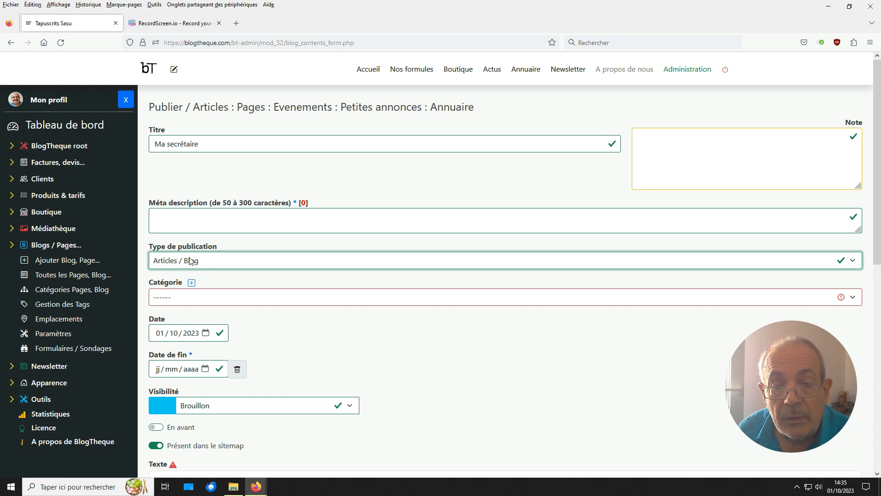
{"action": "left_click", "coordinate": [192, 297]}
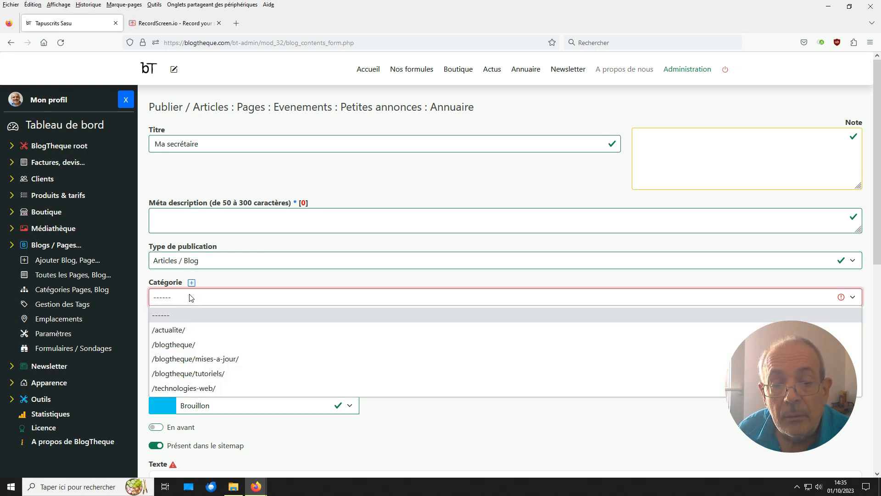
{"action": "left_click", "coordinate": [204, 373]}
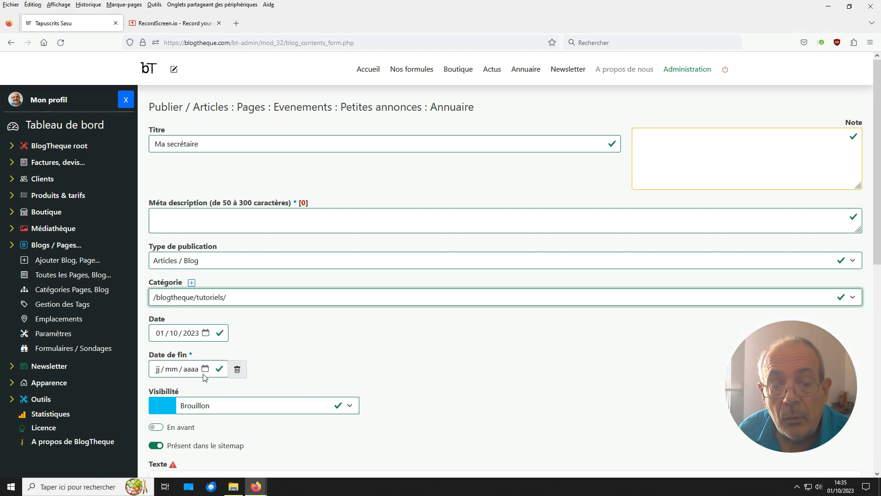
{"action": "left_click", "coordinate": [192, 283]}
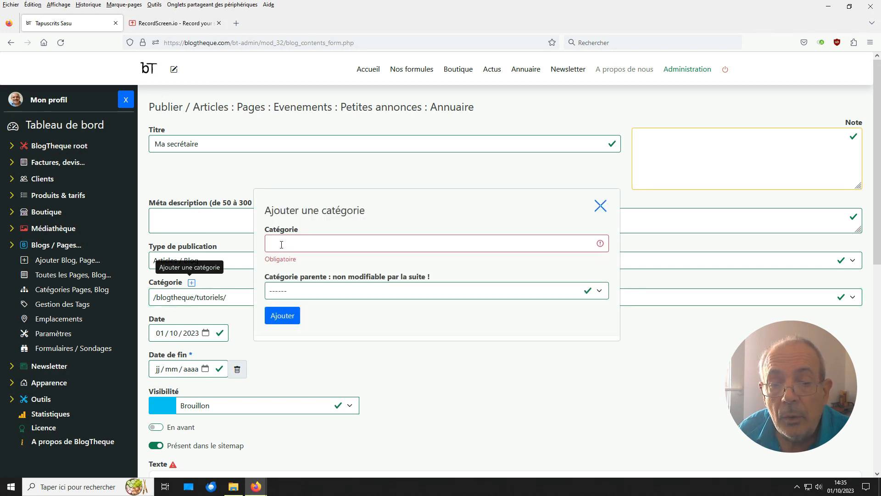
{"action": "left_click", "coordinate": [272, 243]}
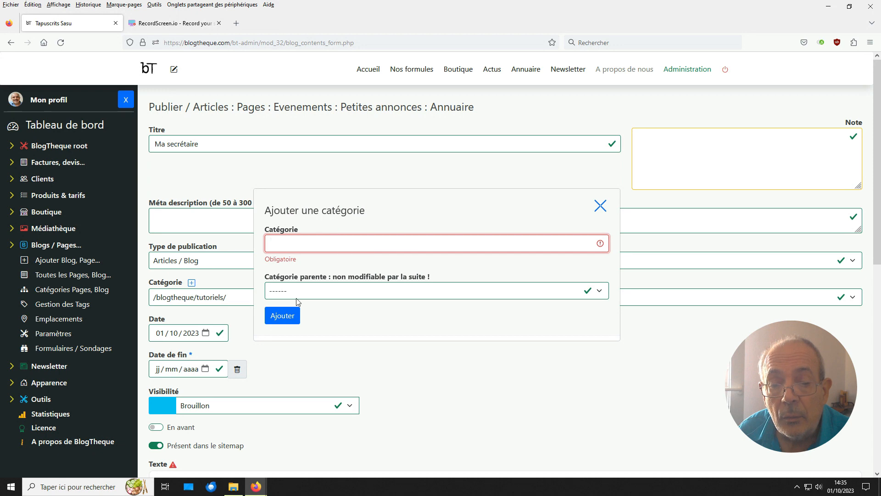
{"action": "left_click", "coordinate": [600, 205]}
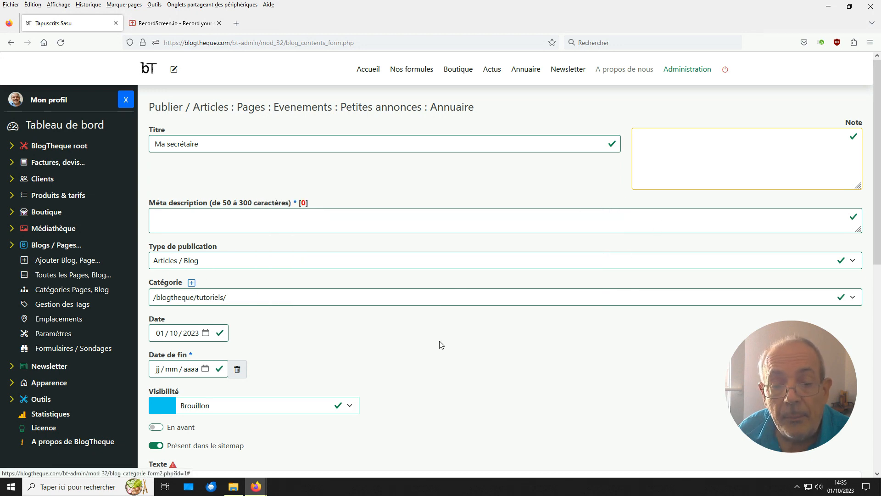
Generate 3 paragraphs of lorem ipsum and insert them into the article's text
{"action": "scroll", "coordinate": [438, 345], "scroll_direction": "down", "scroll_amount": 3}
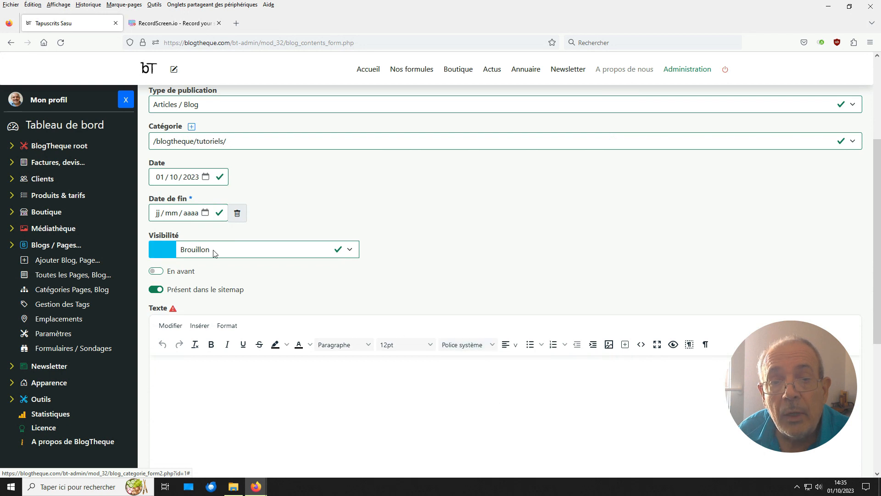
{"action": "left_click", "coordinate": [265, 394]}
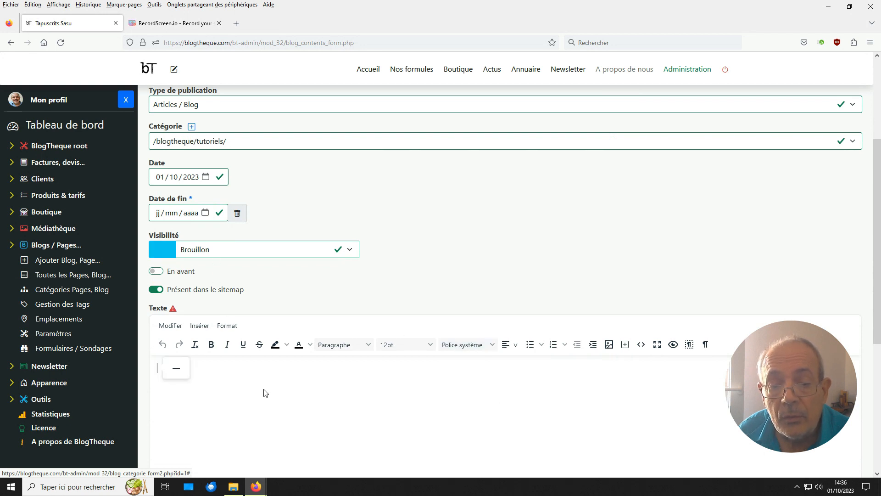
{"action": "left_click_drag", "start_coordinate": [875, 253], "coordinate": [874, 319]}
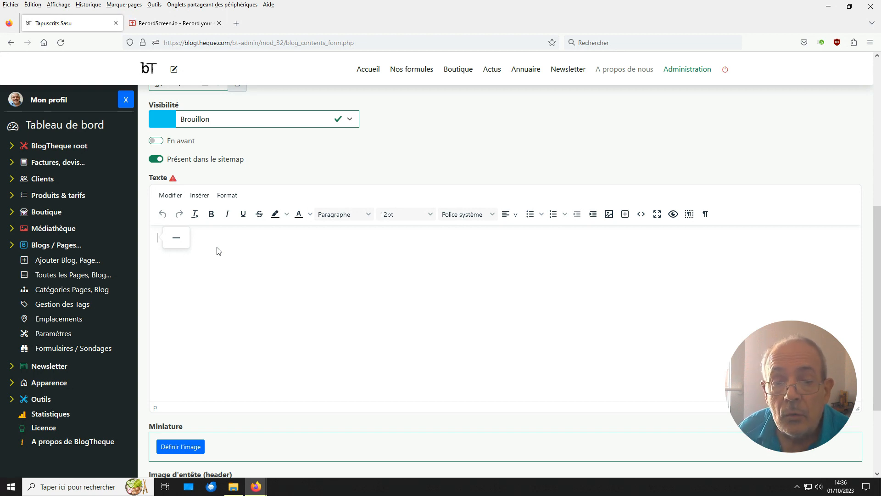
{"action": "left_click", "coordinate": [629, 218]}
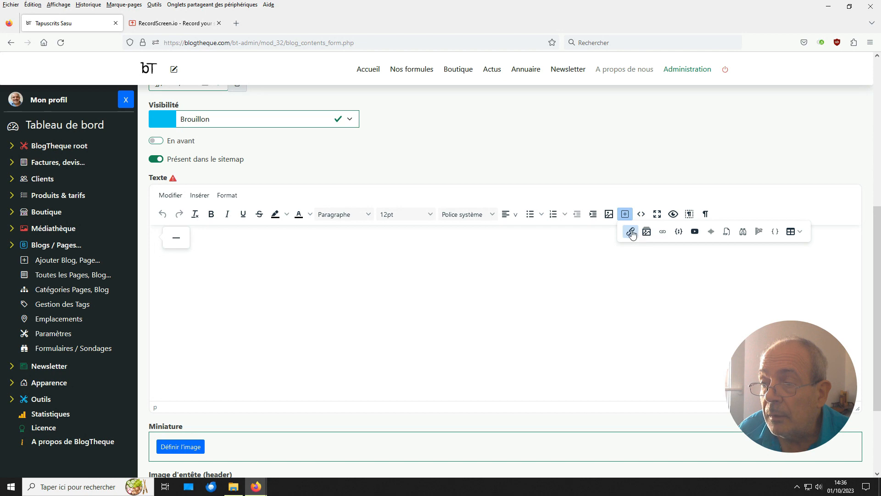
{"action": "left_click", "coordinate": [761, 232]}
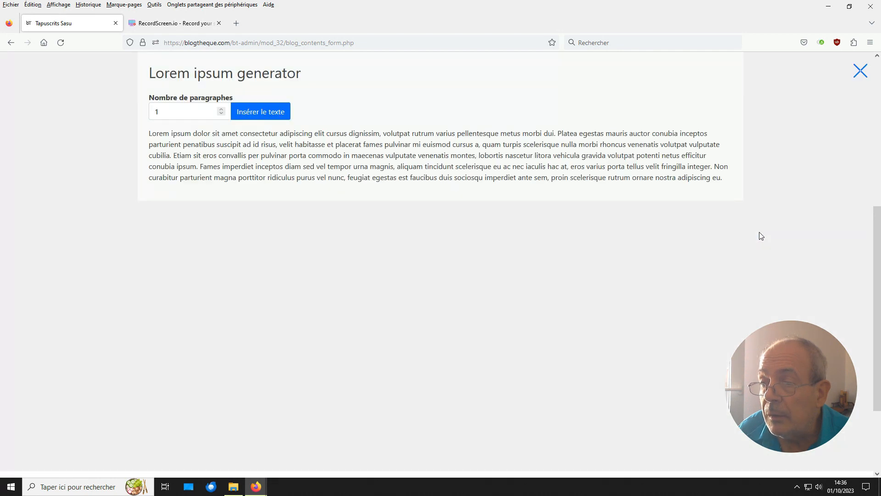
{"action": "left_click", "coordinate": [222, 110]}
{"action": "left_click", "coordinate": [222, 111]}
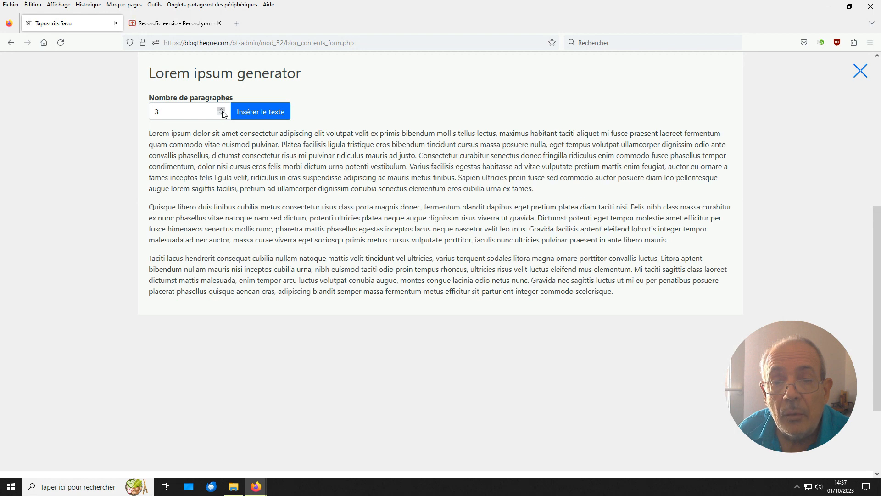
{"action": "left_click", "coordinate": [257, 114]}
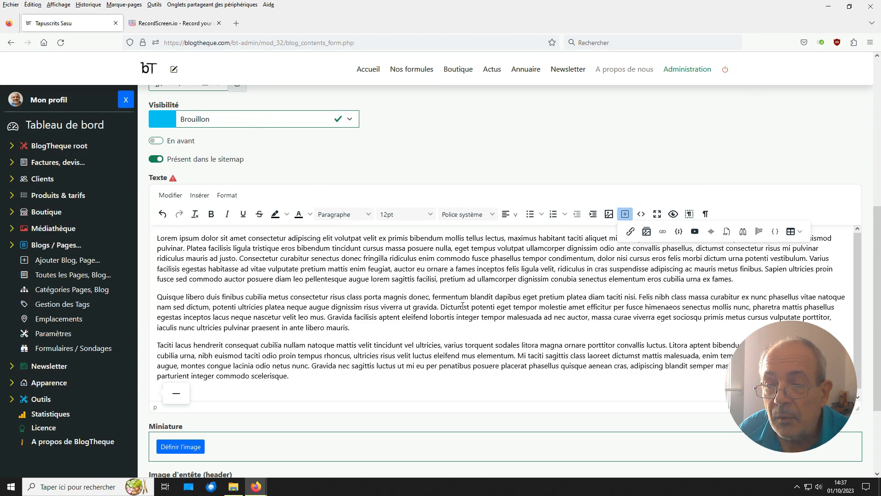
Add an empty line after the first paragraph, upload quiça2.jpg to the media library and insert the image there
{"action": "left_click", "coordinate": [747, 283]}
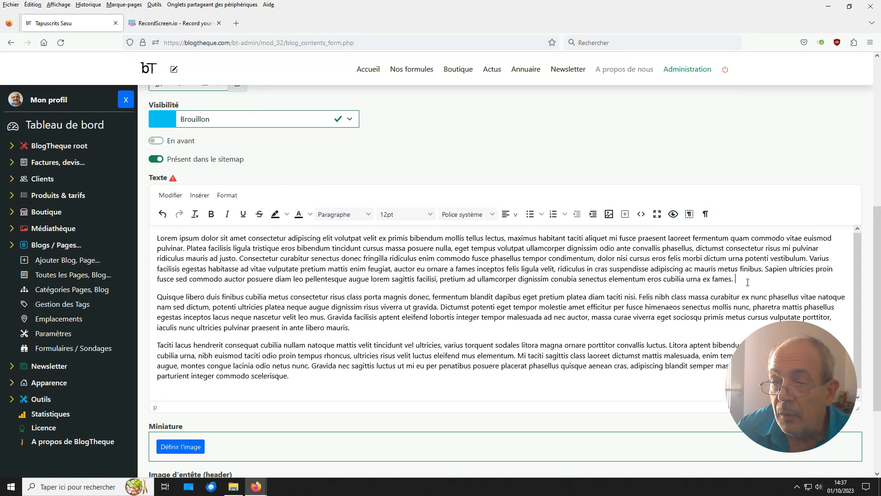
{"action": "key", "text": "Return"}
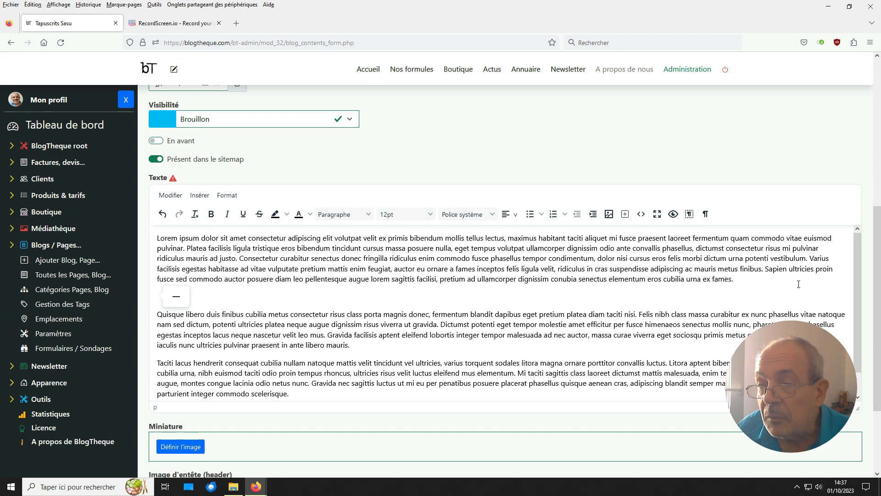
{"action": "left_click", "coordinate": [609, 214]}
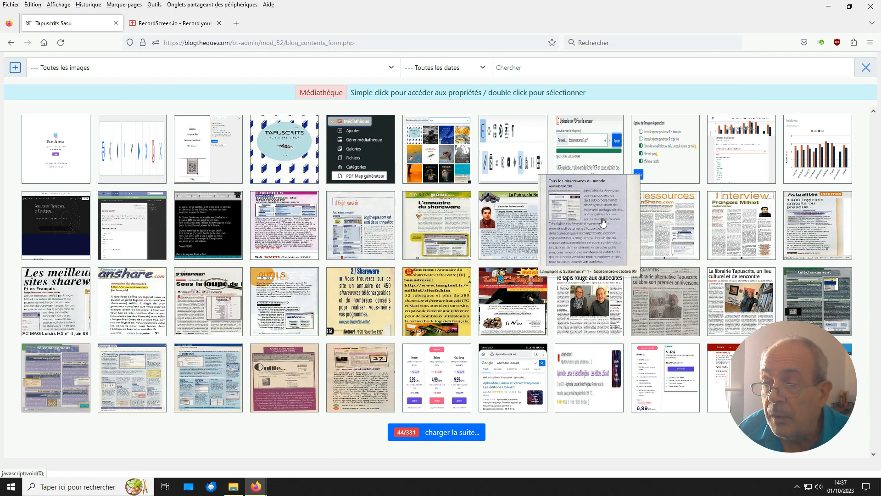
{"action": "left_click", "coordinate": [15, 67]}
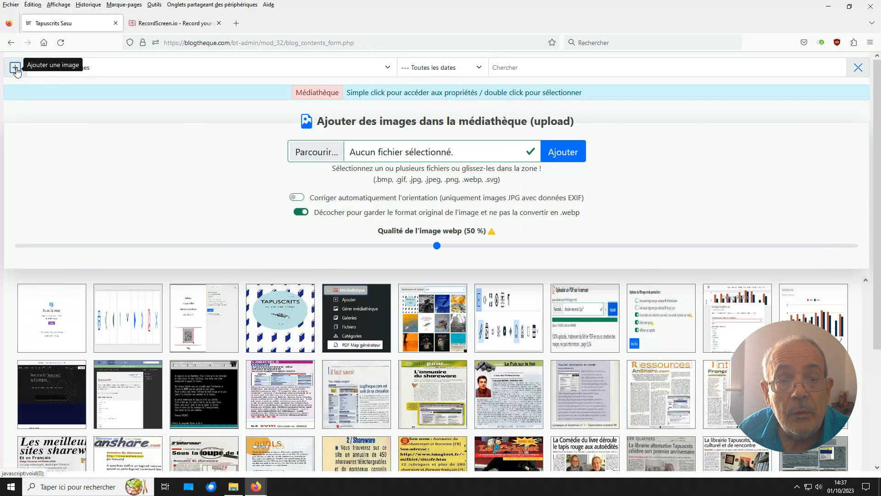
{"action": "left_click", "coordinate": [307, 151]}
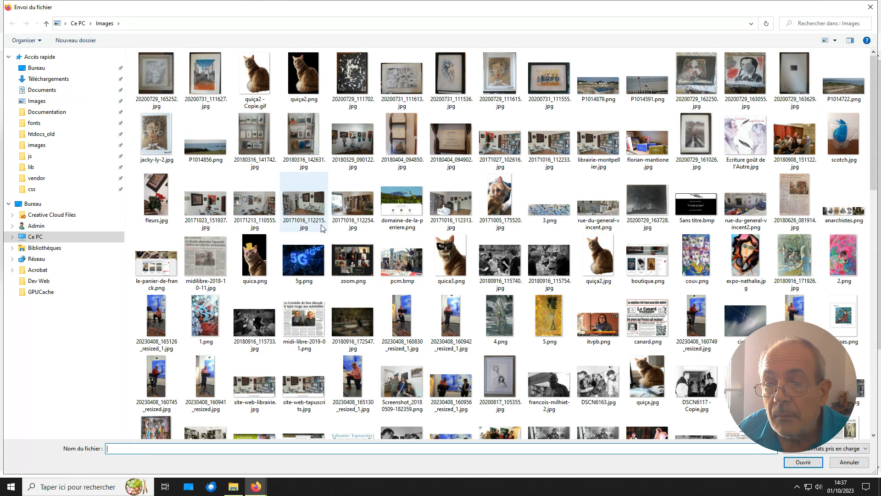
{"action": "double_click", "coordinate": [601, 262]}
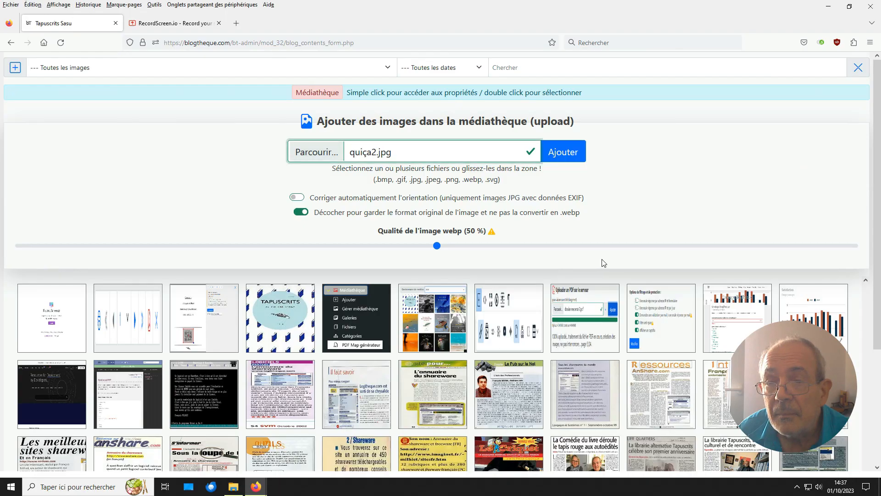
{"action": "left_click", "coordinate": [568, 158]}
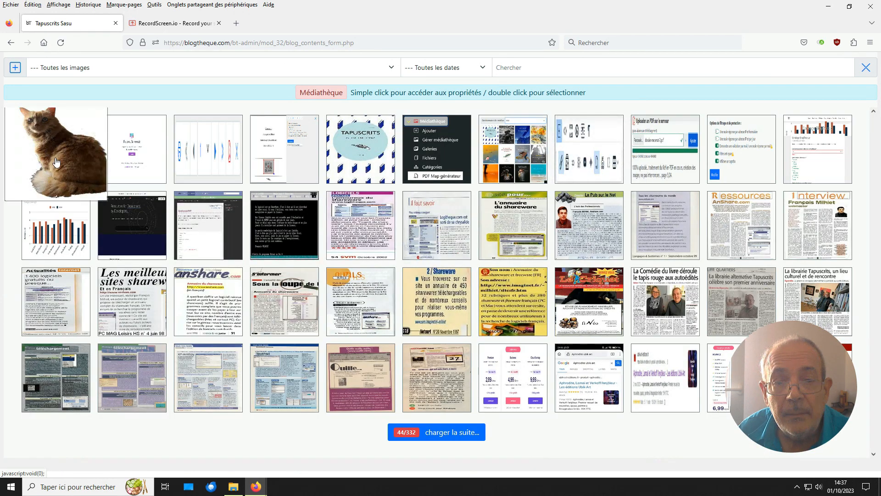
{"action": "double_click", "coordinate": [55, 161]}
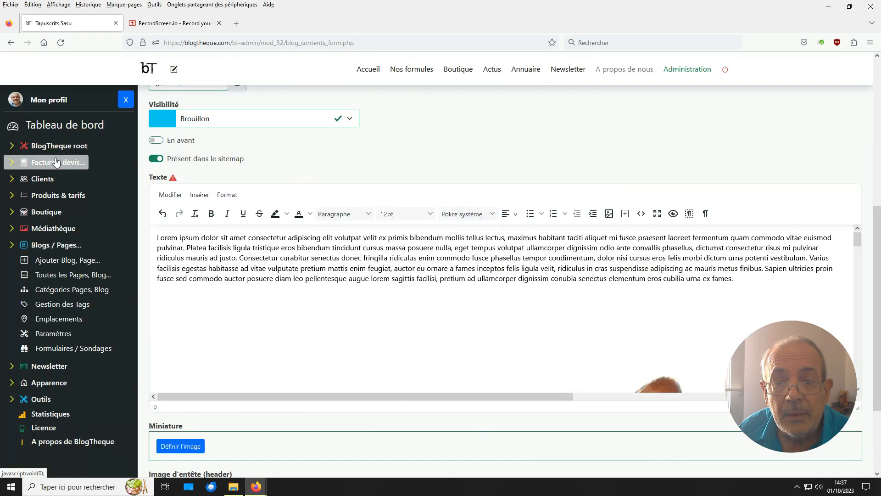
Shrink the inserted cat image to roughly a third of the text width and centre it
{"action": "scroll", "coordinate": [569, 300], "scroll_direction": "down", "scroll_amount": 5}
{"action": "left_click", "coordinate": [594, 302]}
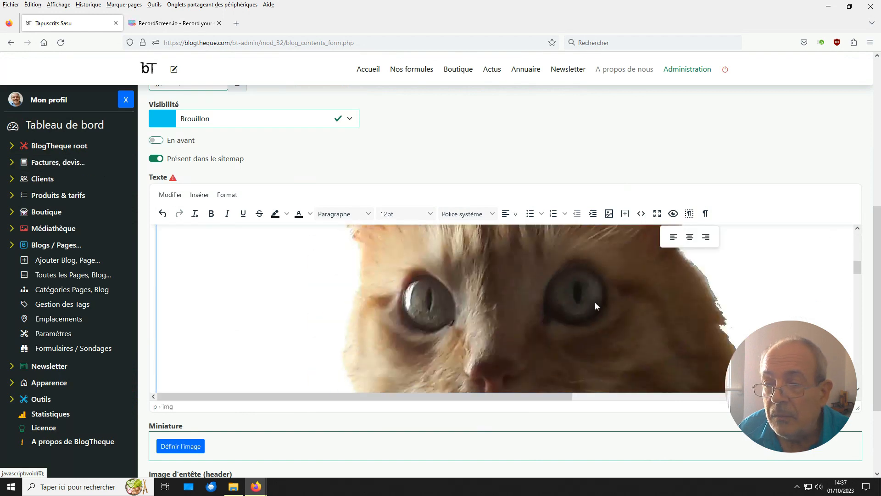
{"action": "scroll", "coordinate": [613, 306], "scroll_direction": "up", "scroll_amount": 5}
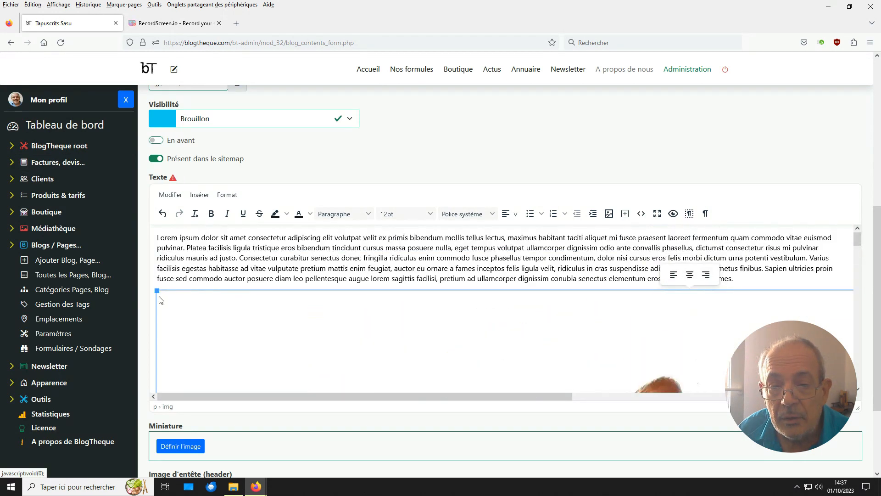
{"action": "left_click_drag", "start_coordinate": [157, 291], "coordinate": [709, 467]}
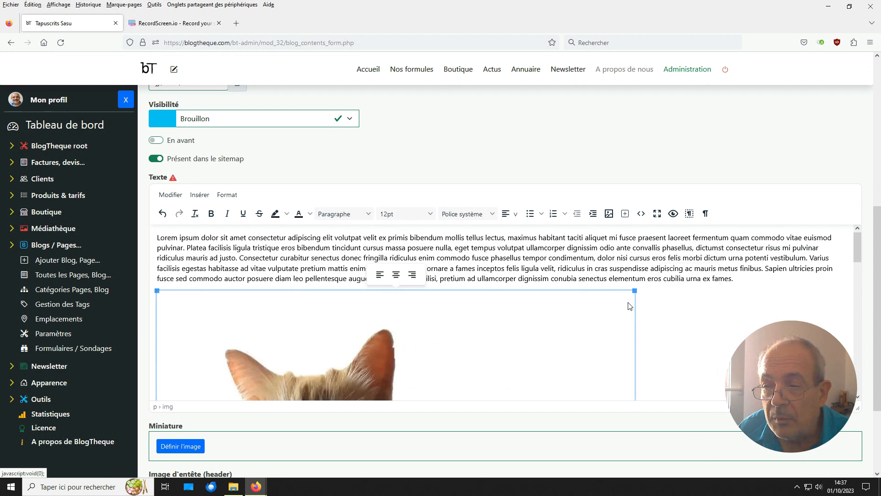
{"action": "left_click_drag", "start_coordinate": [634, 290], "coordinate": [385, 351]}
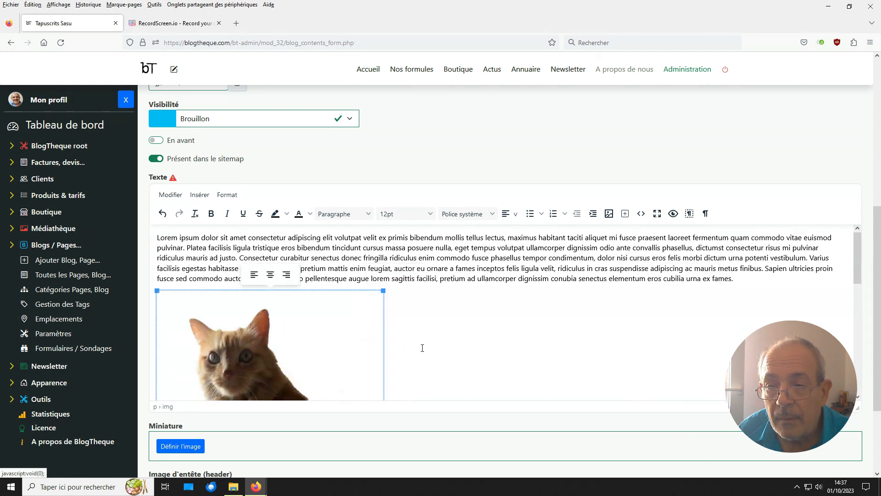
{"action": "left_click", "coordinate": [270, 274]}
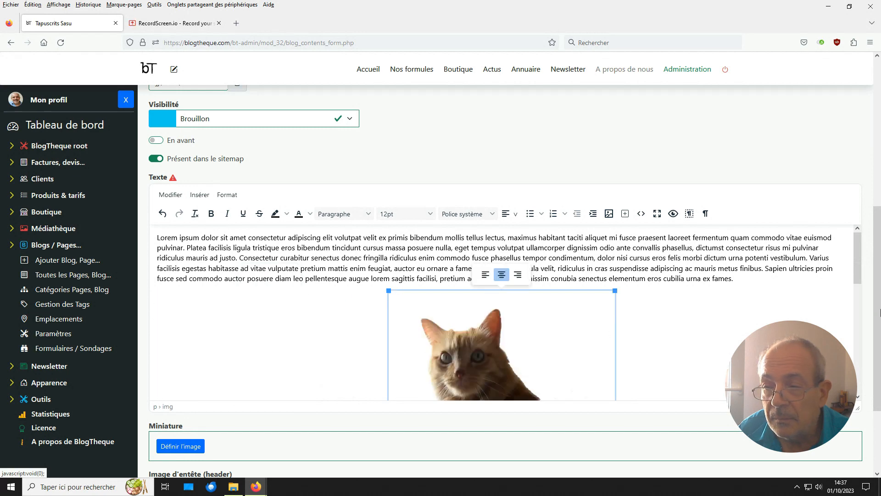
Save the article and reopen it for editing from its published page
{"action": "left_click_drag", "start_coordinate": [876, 263], "coordinate": [878, 275]}
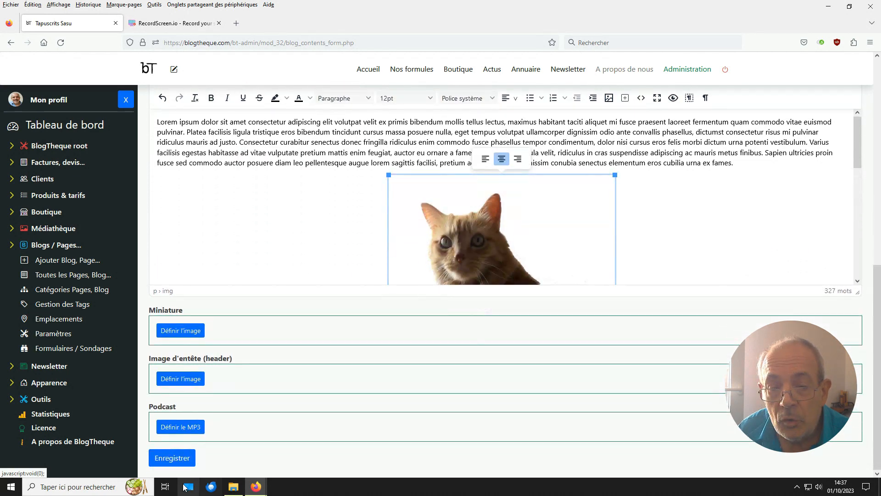
{"action": "left_click", "coordinate": [182, 459]}
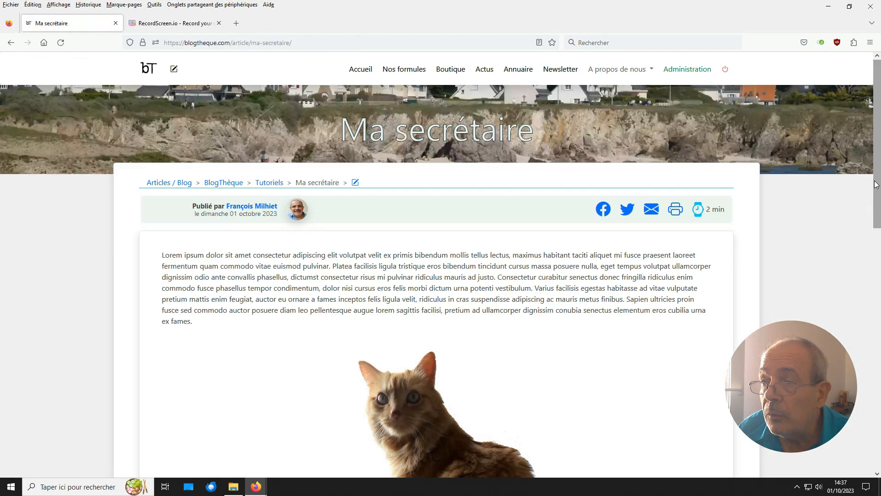
{"action": "mouse_move", "coordinate": [878, 190]}
{"action": "left_mouse_down"}
{"action": "mouse_move", "coordinate": [879, 338]}
{"action": "mouse_move", "coordinate": [879, 192]}
{"action": "left_mouse_up"}
{"action": "left_click", "coordinate": [355, 162]}
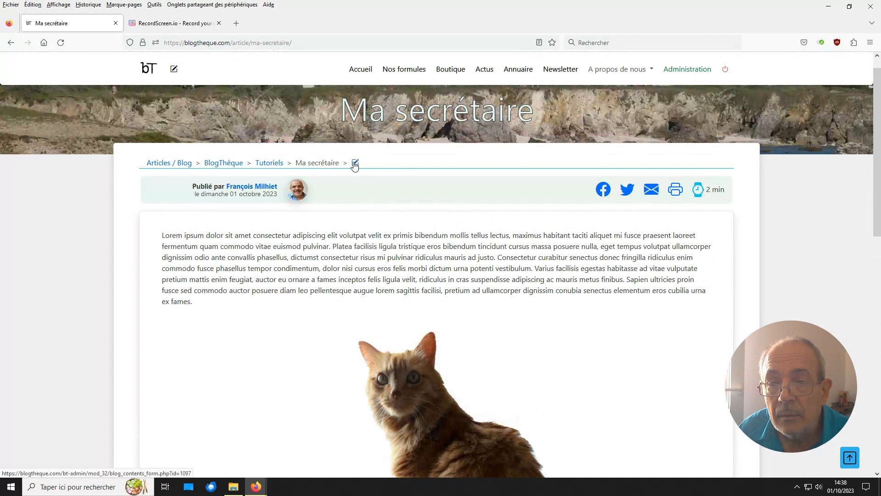
Shrink the centred cat image in the article's text to about half its current width
{"action": "left_click_drag", "start_coordinate": [878, 149], "coordinate": [880, 330]}
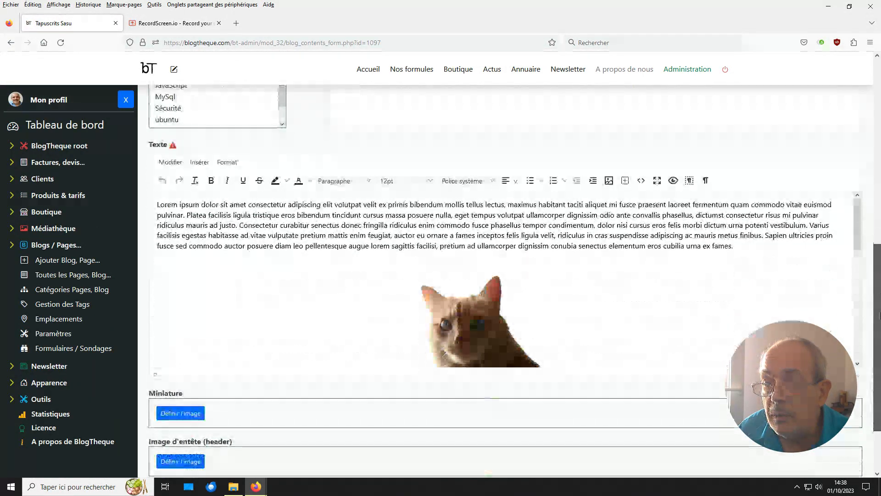
{"action": "left_click", "coordinate": [452, 287]}
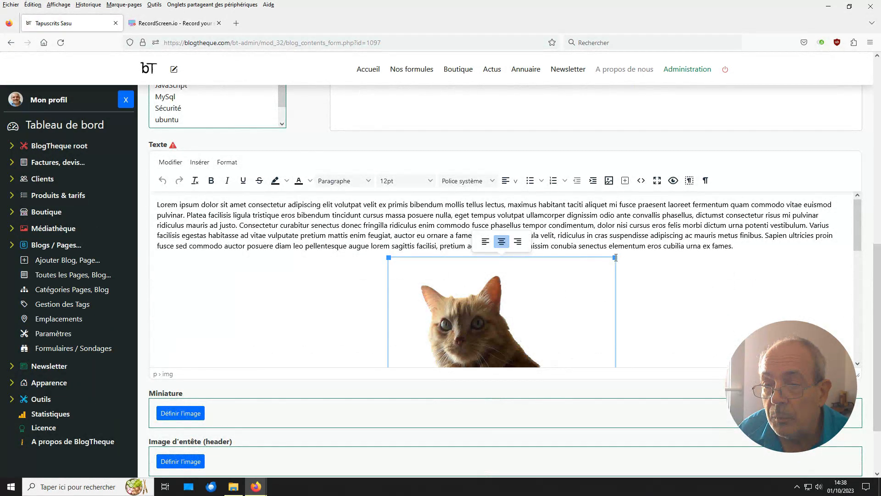
{"action": "left_click_drag", "start_coordinate": [615, 257], "coordinate": [509, 309]}
{"action": "left_click", "coordinate": [802, 252]}
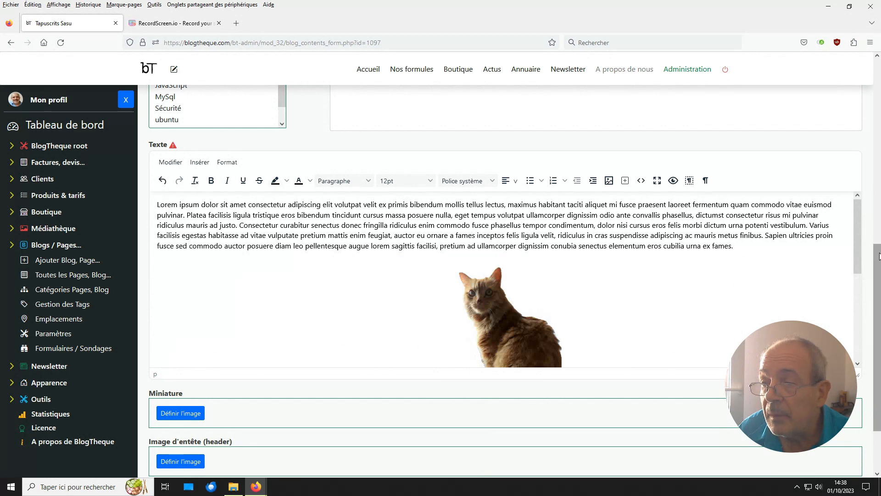
Upload 20171005_175520.jpg to the media library and set it as the article's thumbnail (Miniature)
{"action": "left_click_drag", "start_coordinate": [879, 256], "coordinate": [861, 322]}
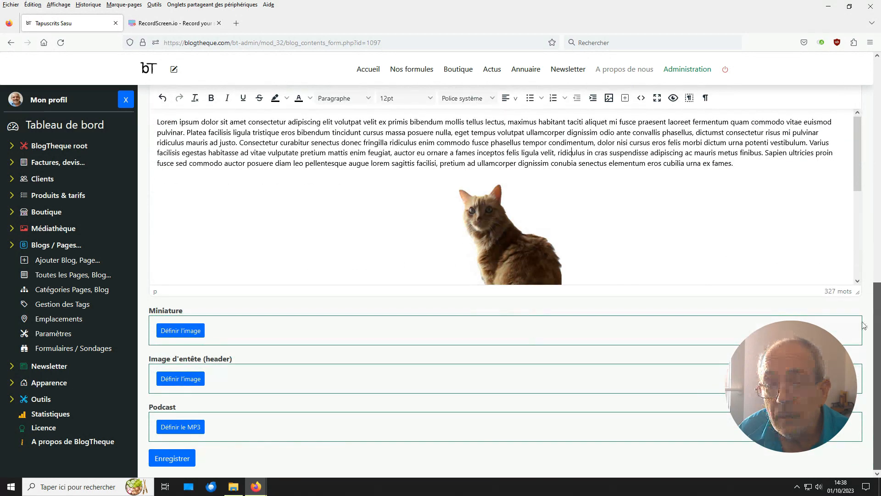
{"action": "left_click", "coordinate": [171, 331]}
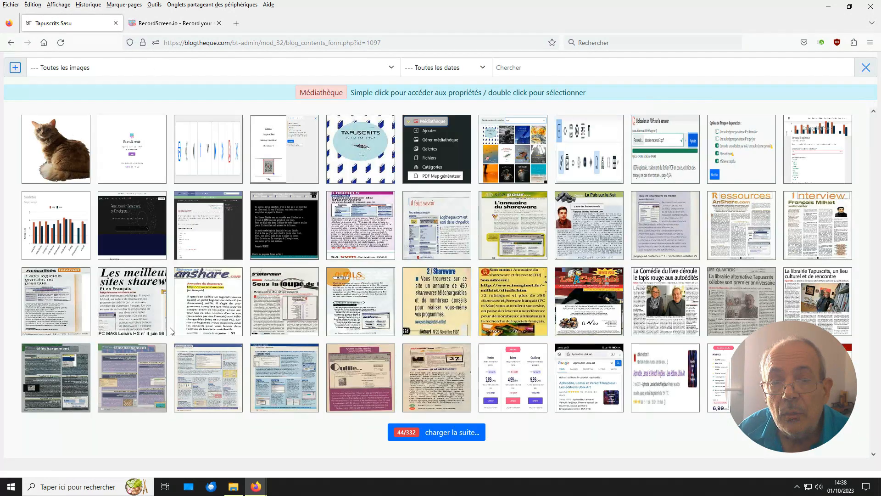
{"action": "left_click", "coordinate": [14, 68]}
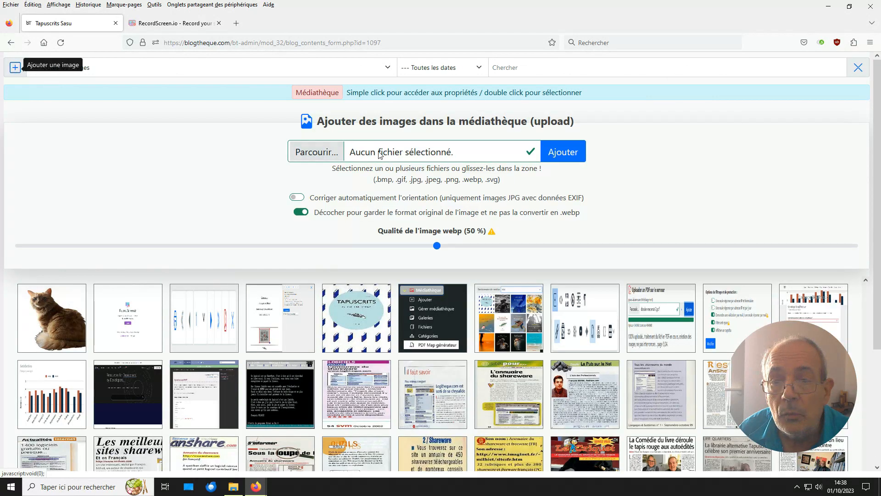
{"action": "left_click", "coordinate": [319, 151]}
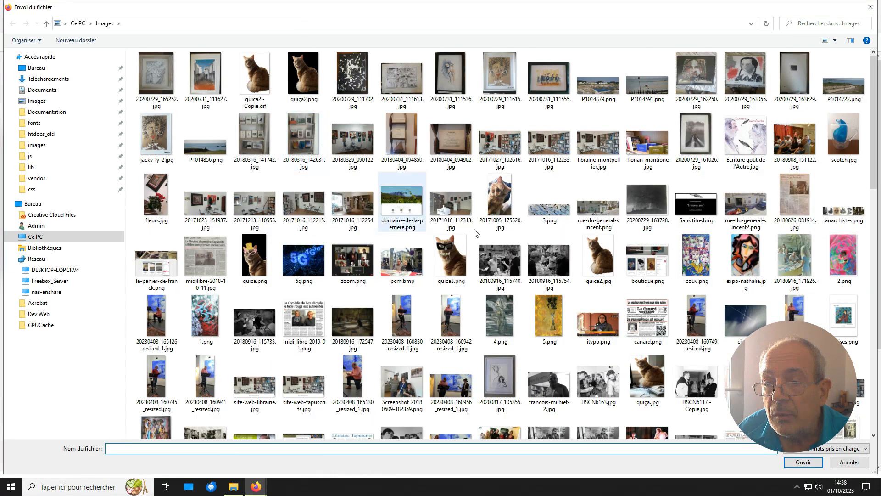
{"action": "double_click", "coordinate": [500, 202]}
{"action": "left_click", "coordinate": [556, 154]}
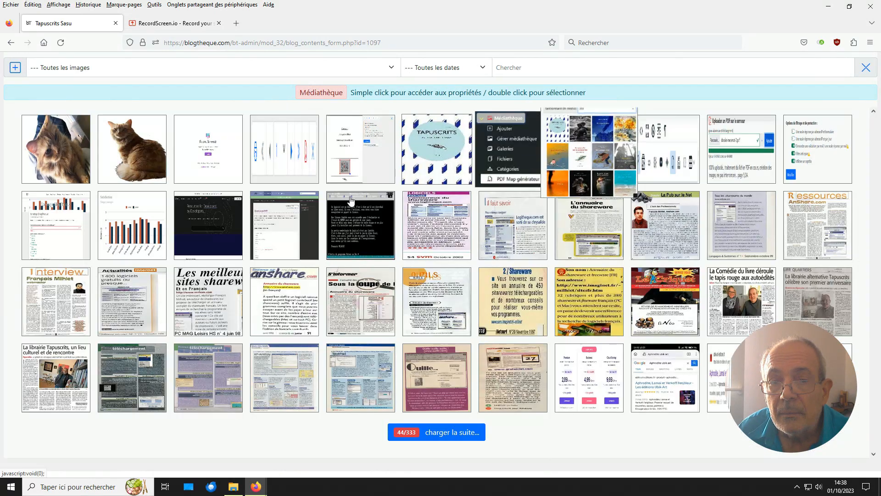
{"action": "double_click", "coordinate": [50, 156]}
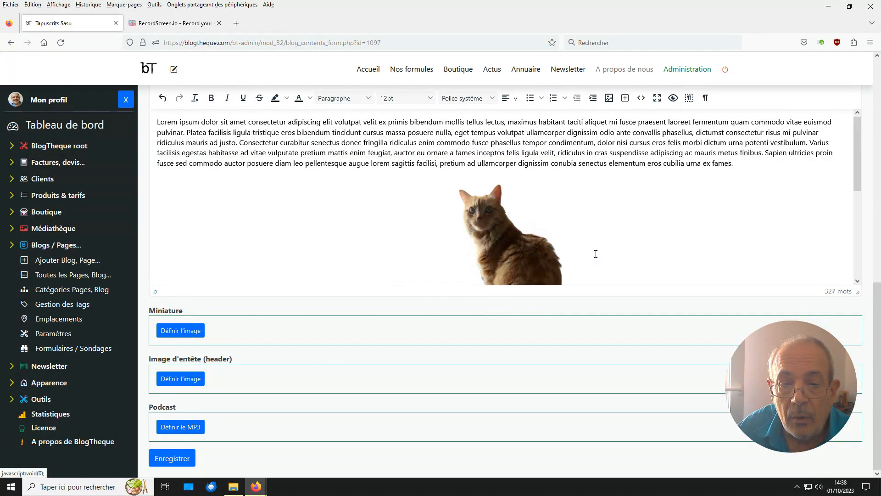
{"action": "left_click", "coordinate": [182, 334]}
{"action": "double_click", "coordinate": [48, 151]}
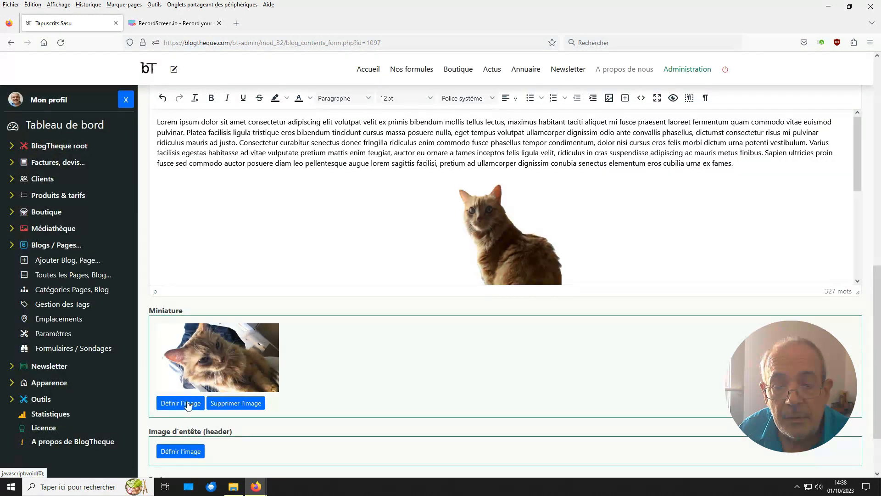
Set the same newly uploaded cat photo as the article's header image and save the article
{"action": "left_click", "coordinate": [192, 452]}
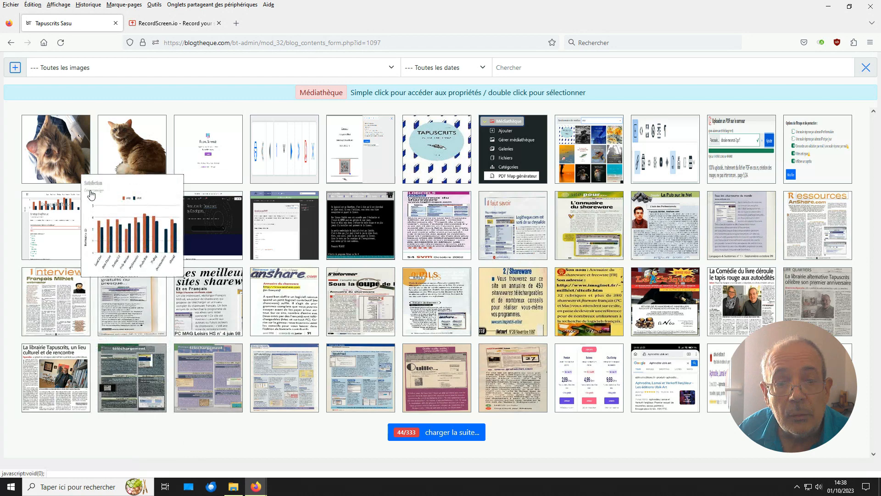
{"action": "double_click", "coordinate": [34, 163]}
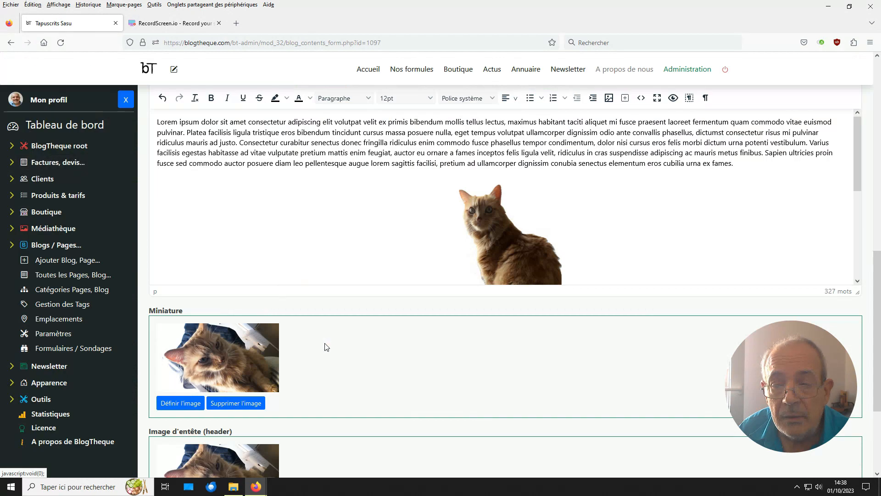
{"action": "scroll", "coordinate": [324, 347], "scroll_direction": "down", "scroll_amount": 3}
{"action": "left_click", "coordinate": [174, 458]}
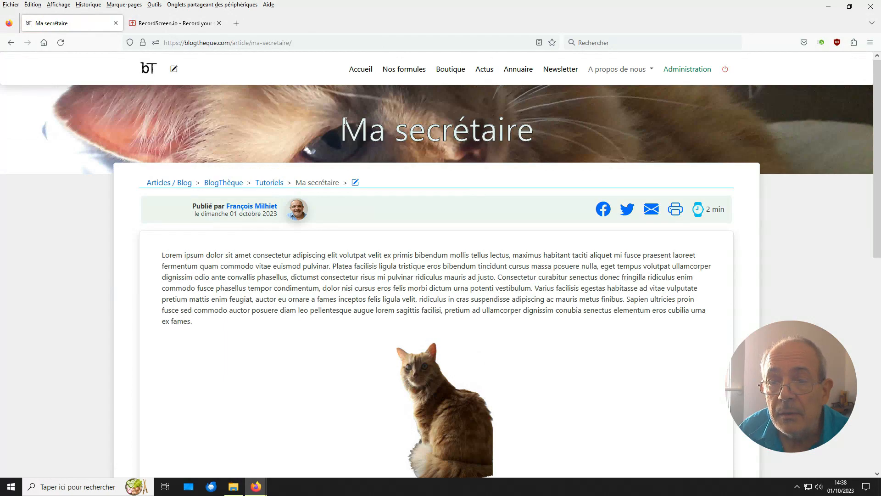
Reopen the article for editing, change its visibility to Publié and save it
{"action": "scroll", "coordinate": [439, 286], "scroll_direction": "down", "scroll_amount": 10}
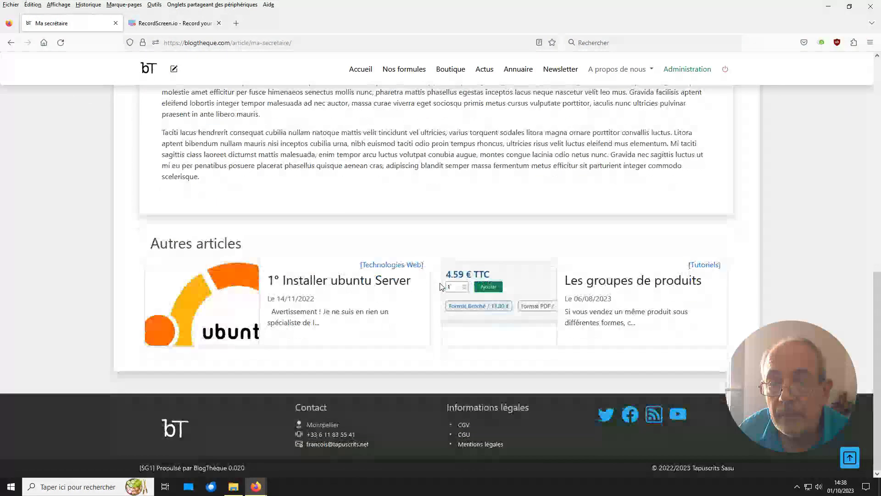
{"action": "scroll", "coordinate": [432, 275], "scroll_direction": "up", "scroll_amount": 10}
{"action": "left_click", "coordinate": [355, 183]}
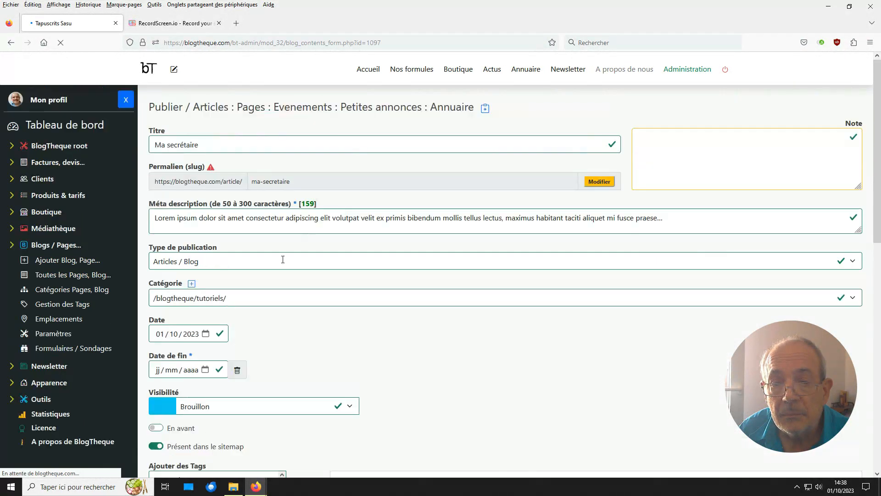
{"action": "left_click", "coordinate": [209, 406]}
{"action": "left_click", "coordinate": [230, 439]}
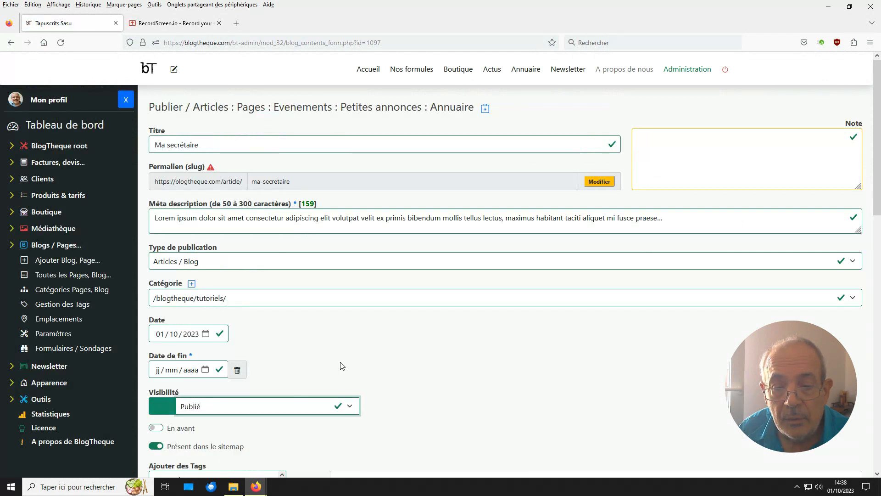
{"action": "scroll", "coordinate": [383, 340], "scroll_direction": "down", "scroll_amount": 10}
{"action": "scroll", "coordinate": [385, 345], "scroll_direction": "down", "scroll_amount": 4}
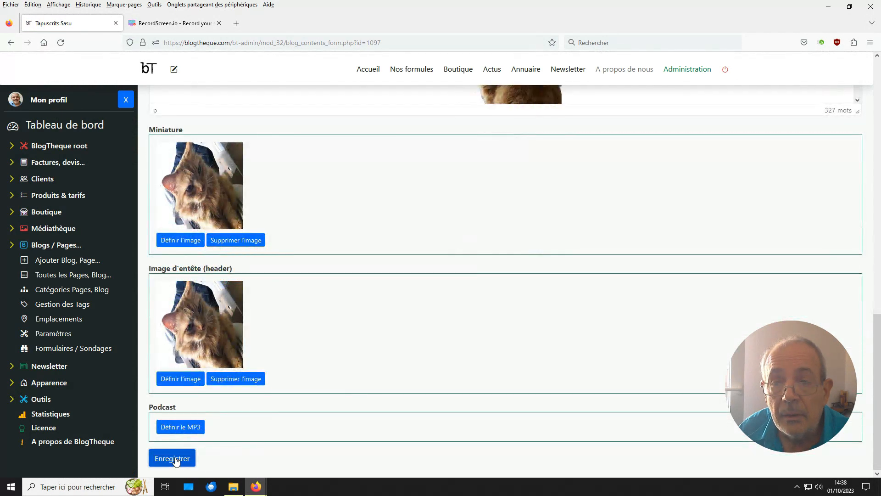
{"action": "left_click", "coordinate": [173, 456]}
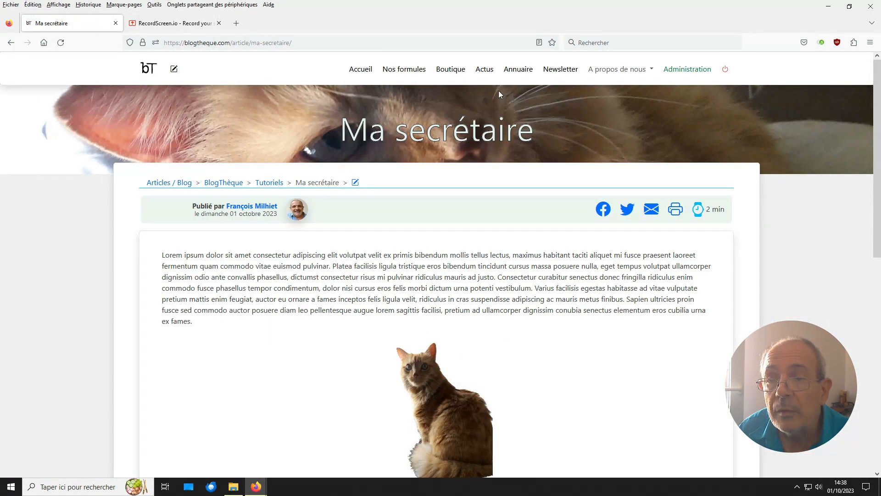
Open the "Ma secrétaire" article from the site's Actus listing and reopen it for editing
{"action": "left_click", "coordinate": [484, 69]}
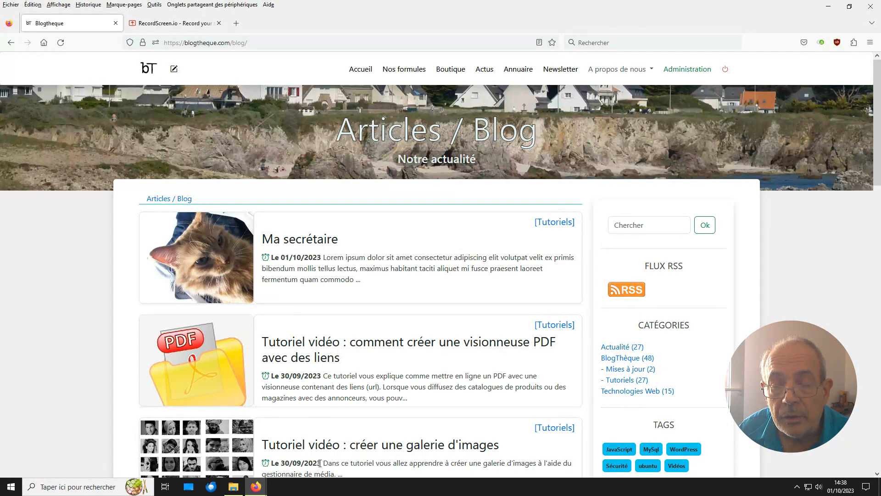
{"action": "left_click", "coordinate": [321, 244]}
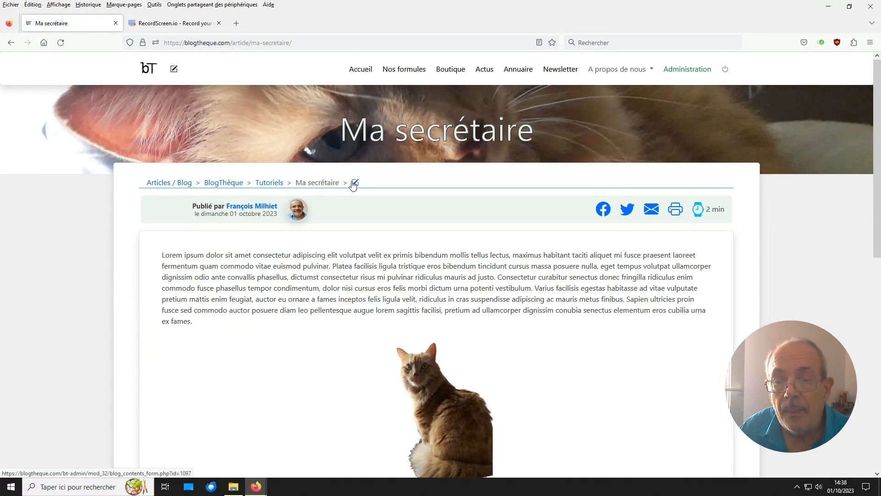
{"action": "left_click", "coordinate": [353, 181]}
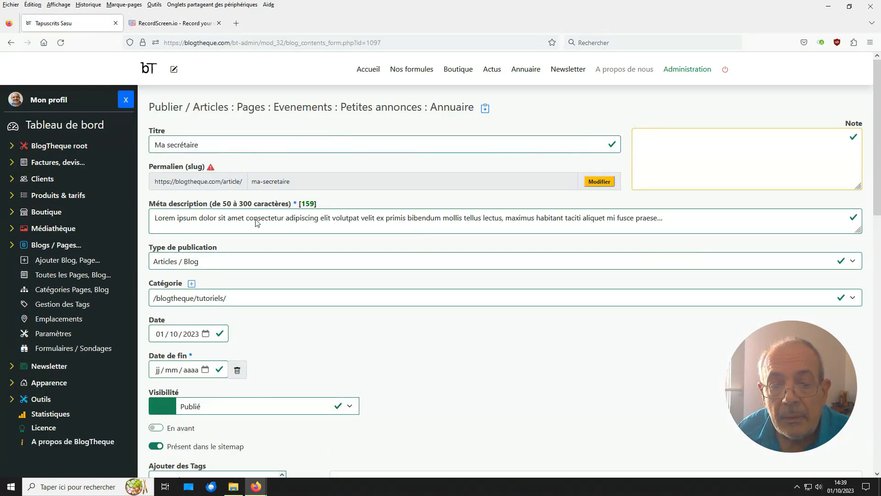
Add a new line reading "Ma secrétaire" above the first paragraph of the article's text
{"action": "scroll", "coordinate": [256, 222], "scroll_direction": "down", "scroll_amount": 4}
{"action": "scroll", "coordinate": [540, 216], "scroll_direction": "down", "scroll_amount": 5}
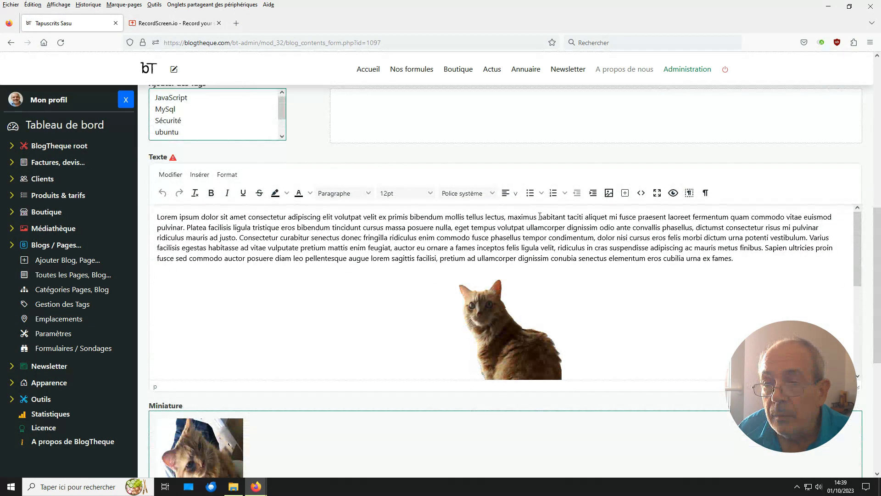
{"action": "key", "text": "Return"}
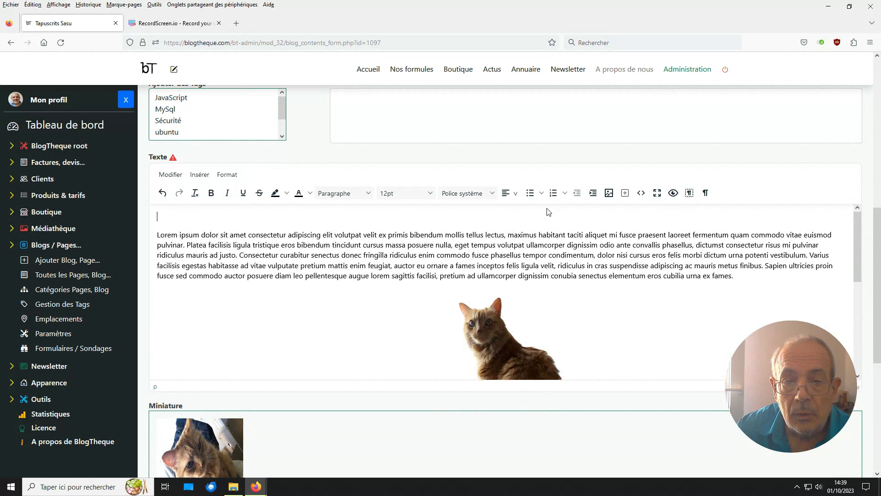
{"action": "type", "text": "Ma"}
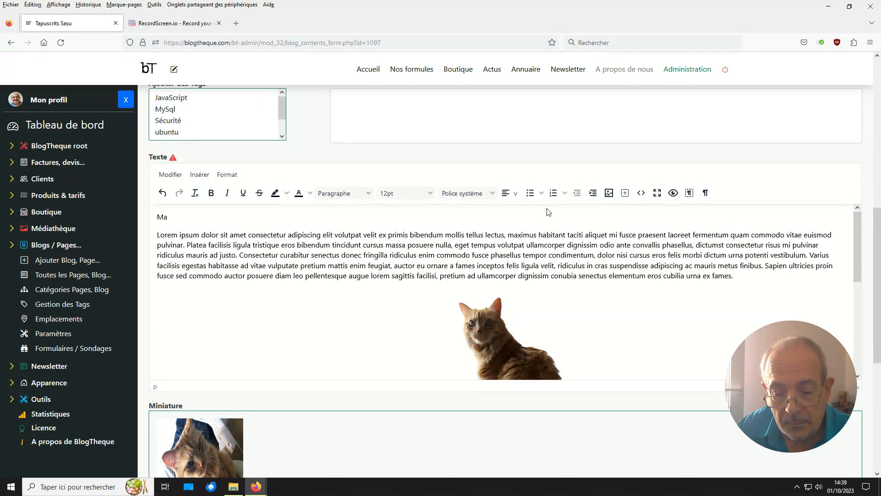
{"action": "type", "text": " secréta"}
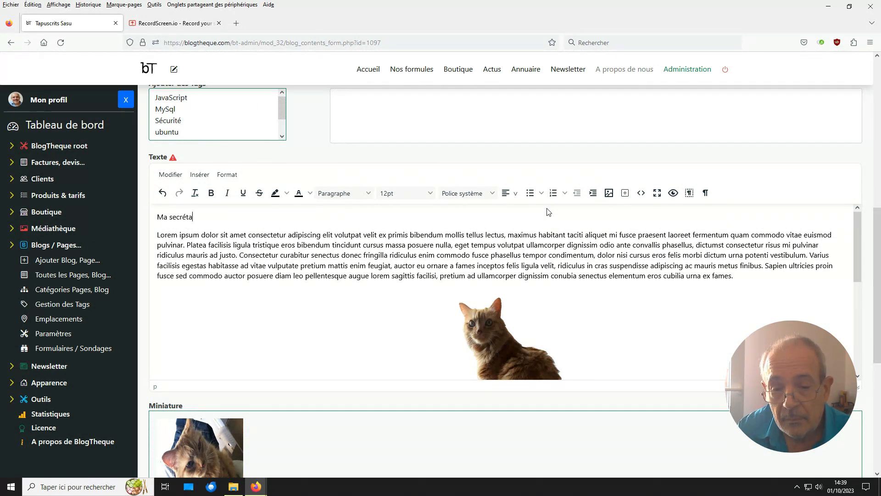
{"action": "type", "text": "ire"}
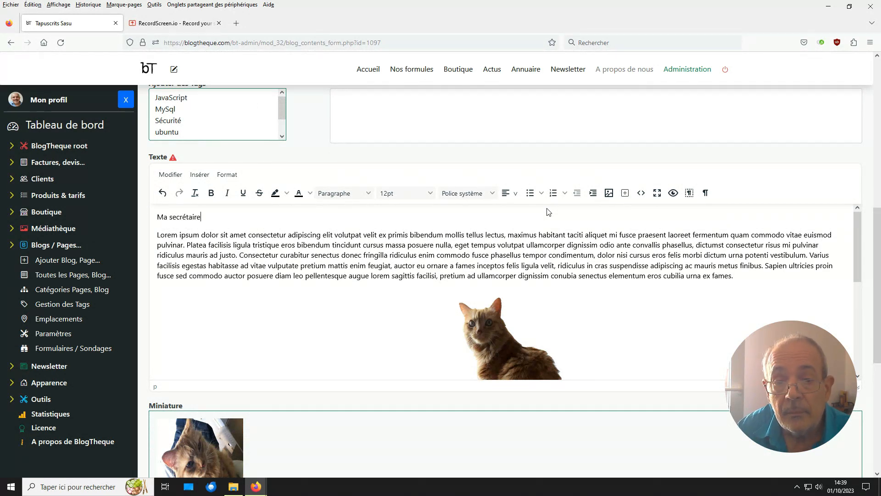
Format the new "Ma secrétaire" line as Titre 2 and centre it
{"action": "left_click", "coordinate": [341, 197]}
{"action": "left_click", "coordinate": [344, 237]}
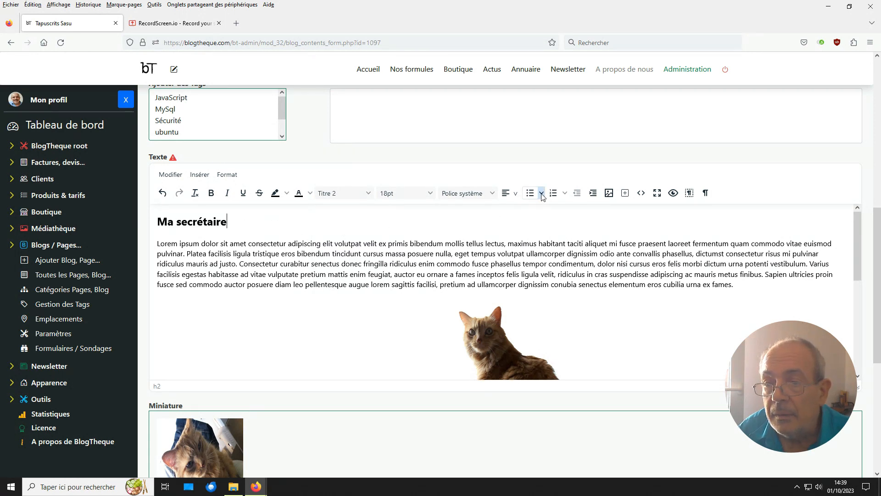
{"action": "left_click", "coordinate": [508, 193]}
{"action": "left_click", "coordinate": [527, 210]}
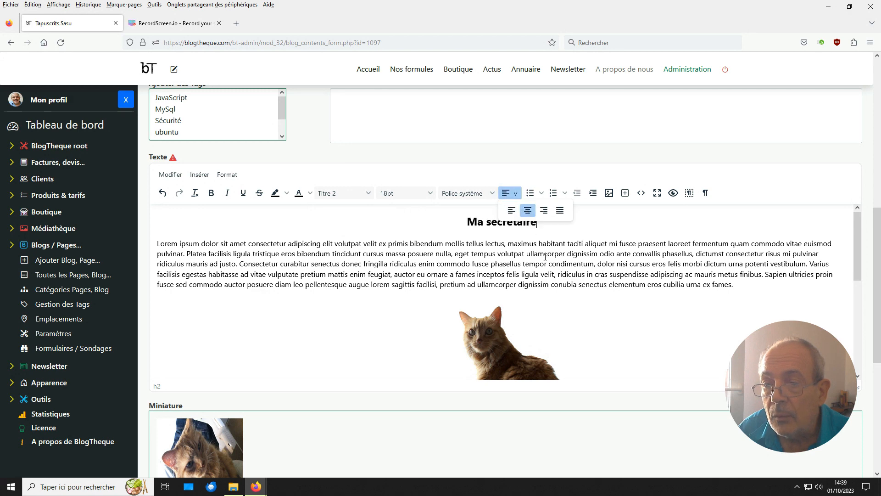
Justify the first paragraph and the two paragraphs below the cat image, and save the article
{"action": "left_click", "coordinate": [545, 257]}
{"action": "left_click", "coordinate": [509, 194]}
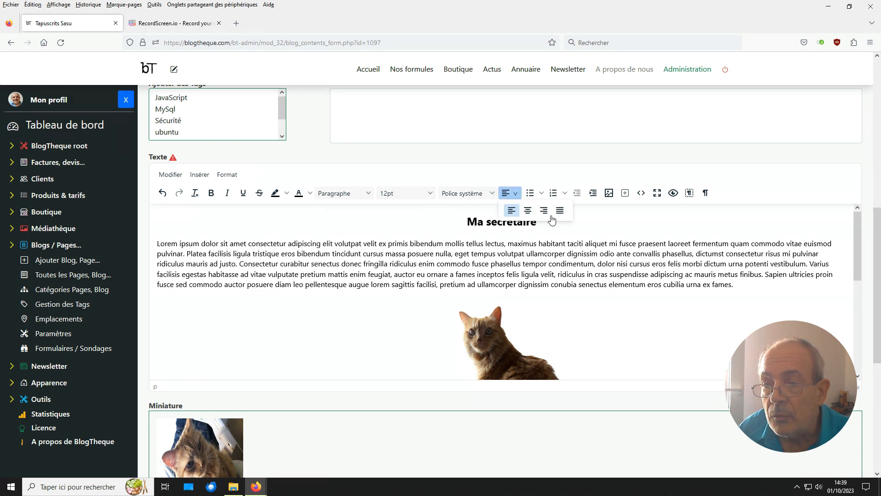
{"action": "left_click", "coordinate": [560, 211]}
{"action": "scroll", "coordinate": [561, 292], "scroll_direction": "down", "scroll_amount": 5}
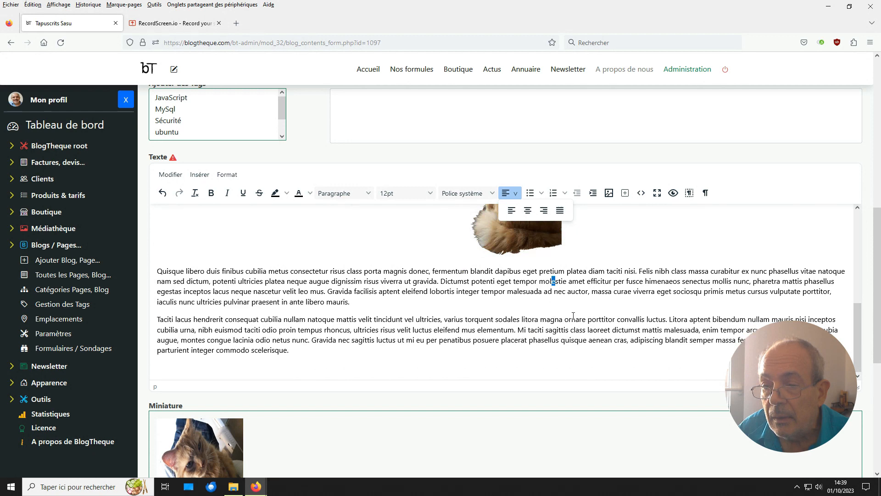
{"action": "left_click_drag", "start_coordinate": [553, 281], "coordinate": [581, 329]}
{"action": "left_click", "coordinate": [510, 194]}
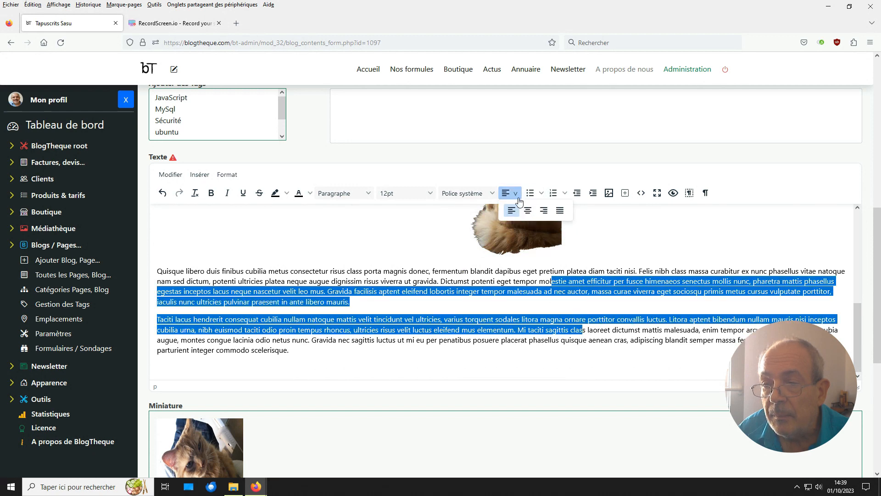
{"action": "left_click", "coordinate": [560, 210]}
{"action": "scroll", "coordinate": [750, 304], "scroll_direction": "down", "scroll_amount": 5}
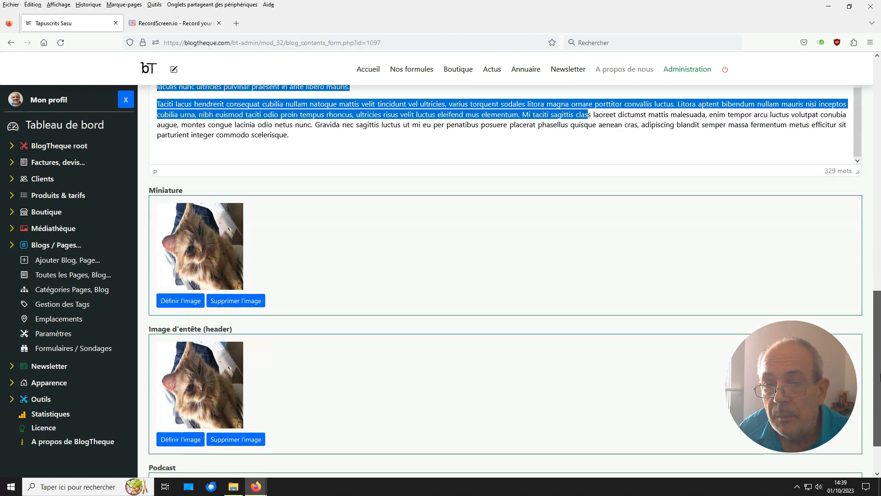
{"action": "left_click", "coordinate": [170, 472]}
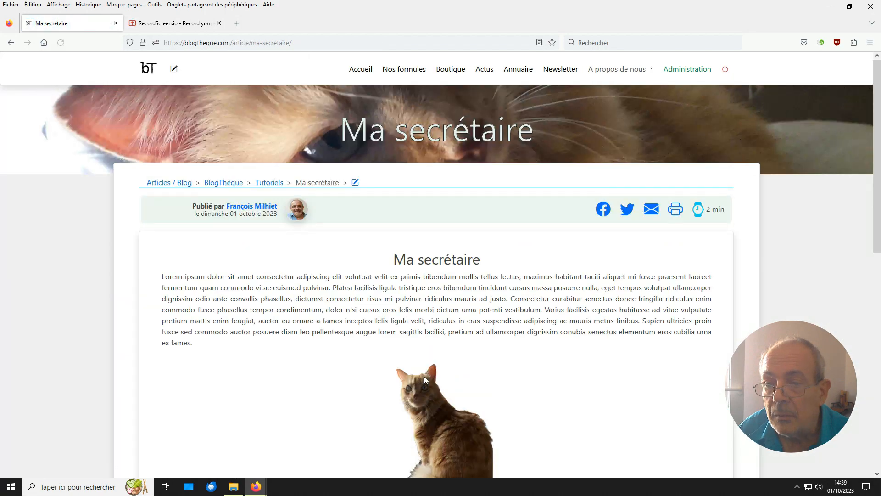
Review the published article from start to end and highlight its author and publication date lines
{"action": "scroll", "coordinate": [423, 376], "scroll_direction": "down", "scroll_amount": 10}
{"action": "scroll", "coordinate": [431, 375], "scroll_direction": "up", "scroll_amount": 10}
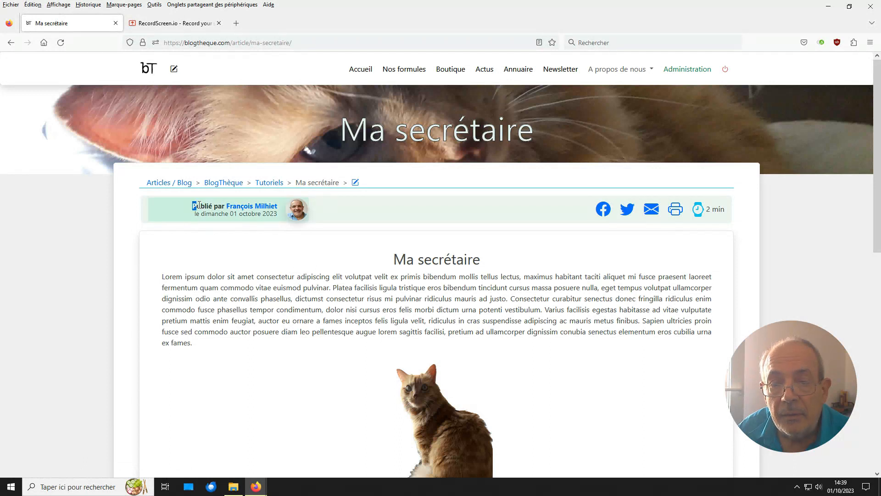
{"action": "left_click_drag", "start_coordinate": [199, 205], "coordinate": [281, 210]}
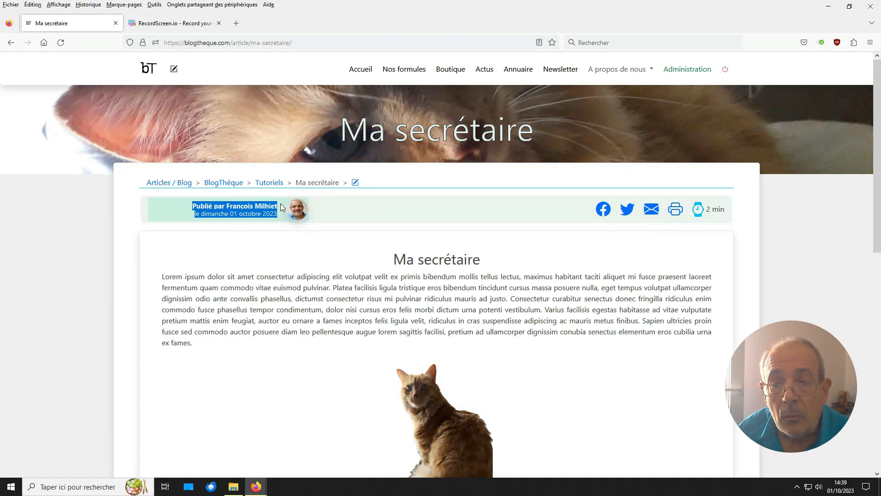
Highlight the article's publication date line, preview both pages of its print version, and close the preview without printing
{"action": "left_click_drag", "start_coordinate": [194, 214], "coordinate": [279, 214]}
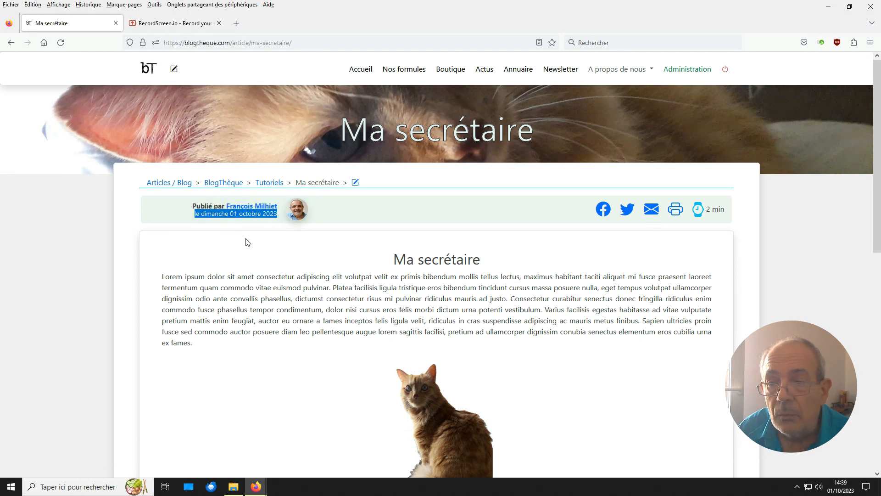
{"action": "left_click", "coordinate": [498, 256]}
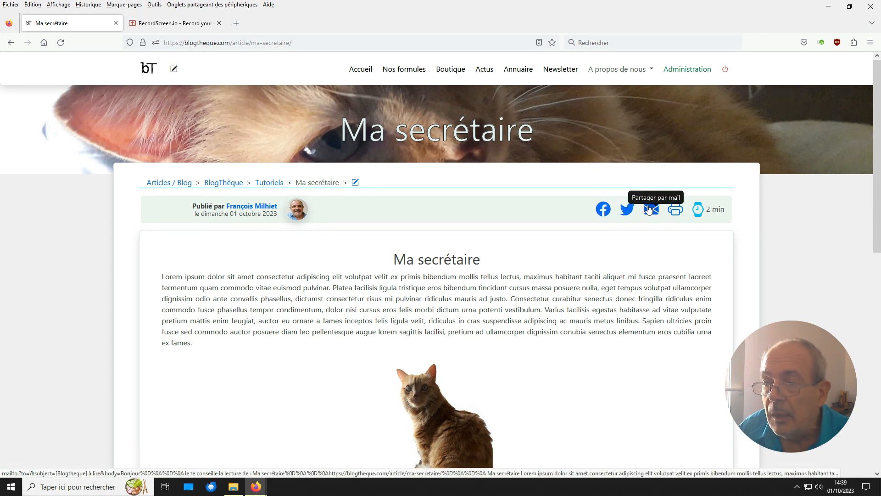
{"action": "left_click", "coordinate": [674, 211]}
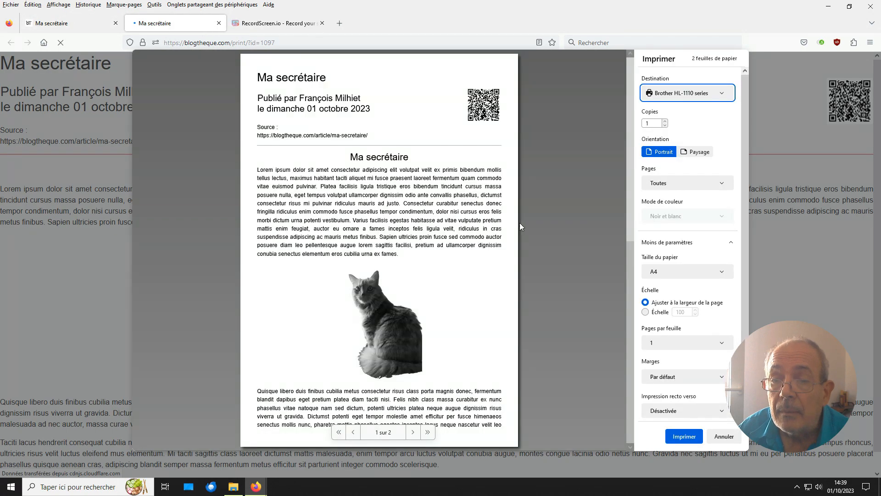
{"action": "left_click", "coordinate": [413, 431]}
{"action": "left_click", "coordinate": [353, 432]}
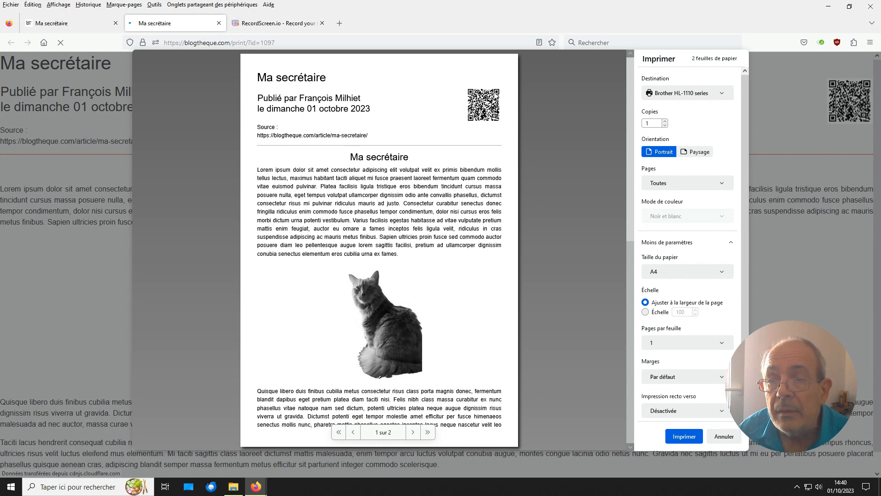
{"action": "left_click", "coordinate": [219, 23]}
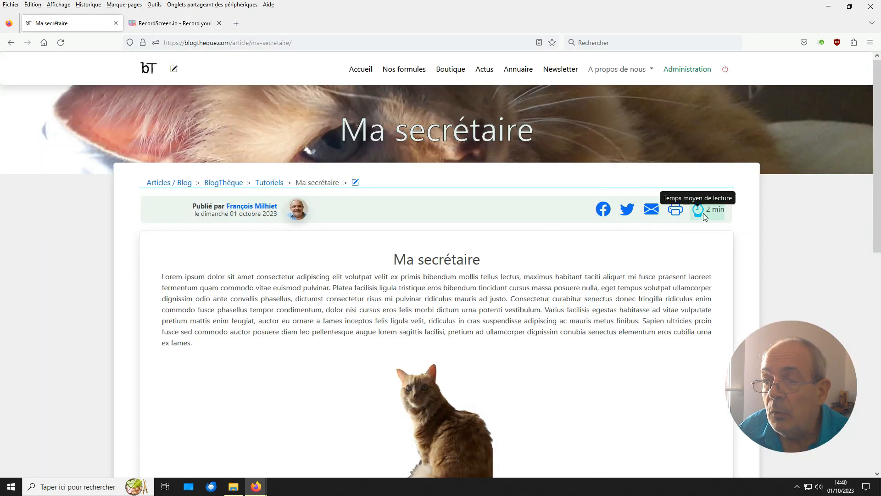
{"action": "left_click_drag", "start_coordinate": [877, 221], "coordinate": [879, 202]}
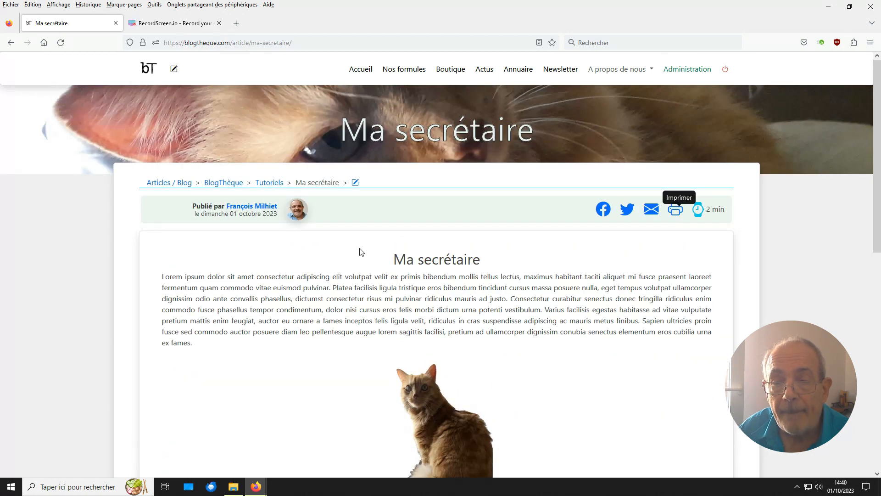
Reopen the "Ma secrétaire" article for editing, remove its thumbnail and header image, and save it
{"action": "left_click", "coordinate": [355, 183]}
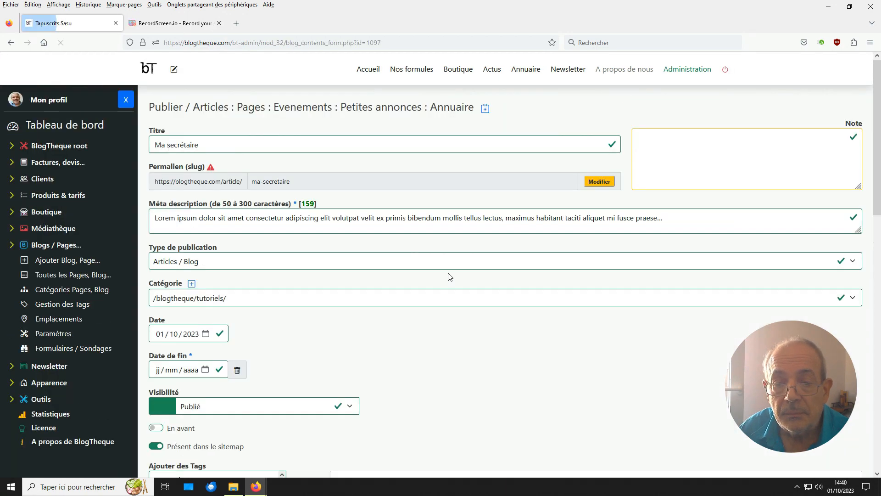
{"action": "left_click_drag", "start_coordinate": [877, 268], "coordinate": [880, 334]}
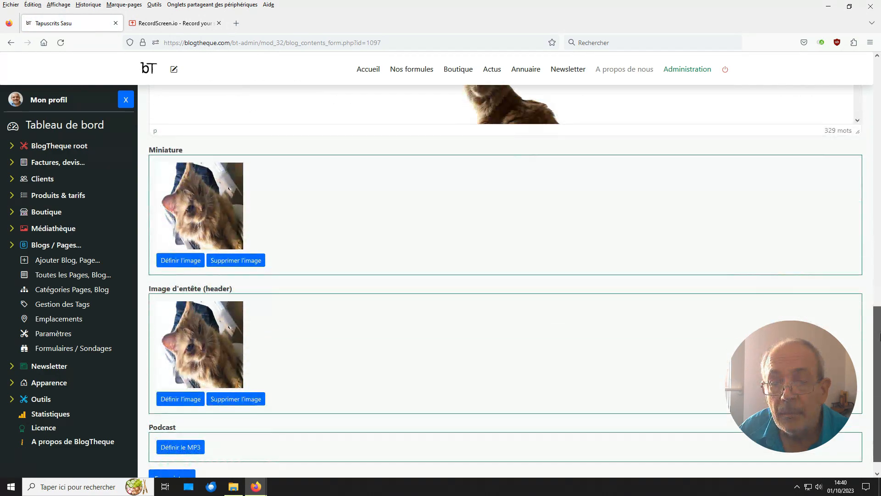
{"action": "left_click", "coordinate": [233, 262]}
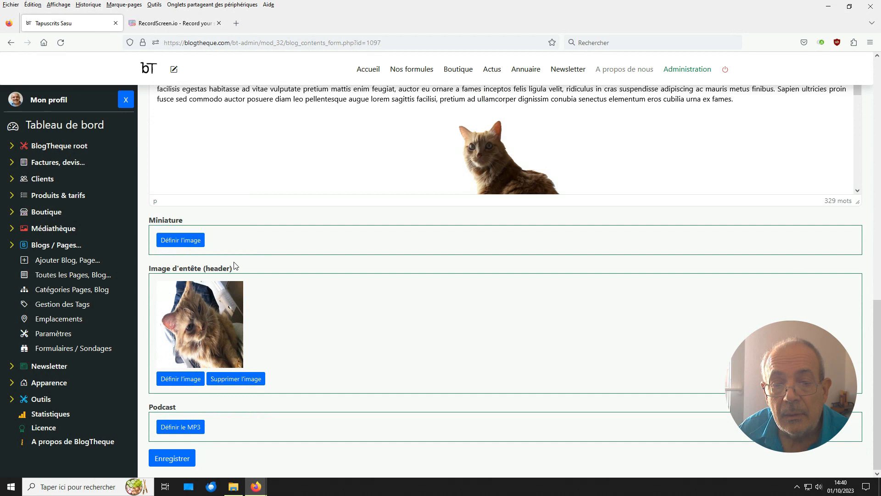
{"action": "left_click", "coordinate": [235, 379]}
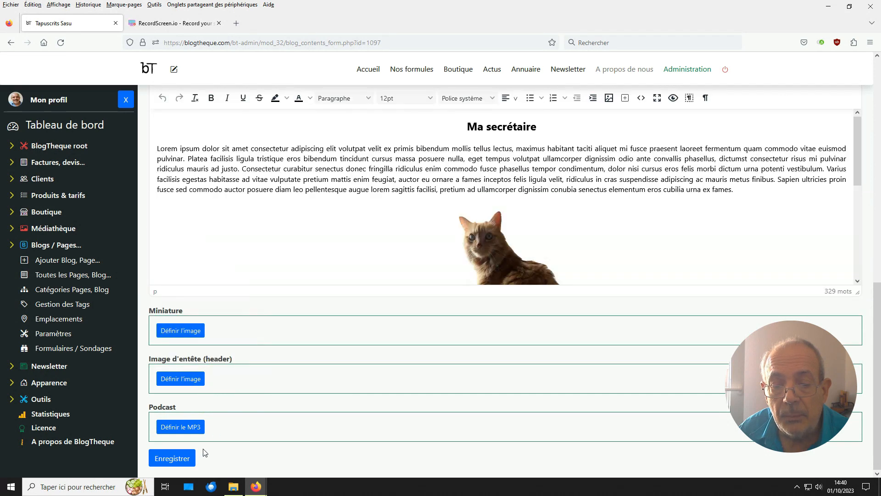
{"action": "left_click", "coordinate": [172, 458]}
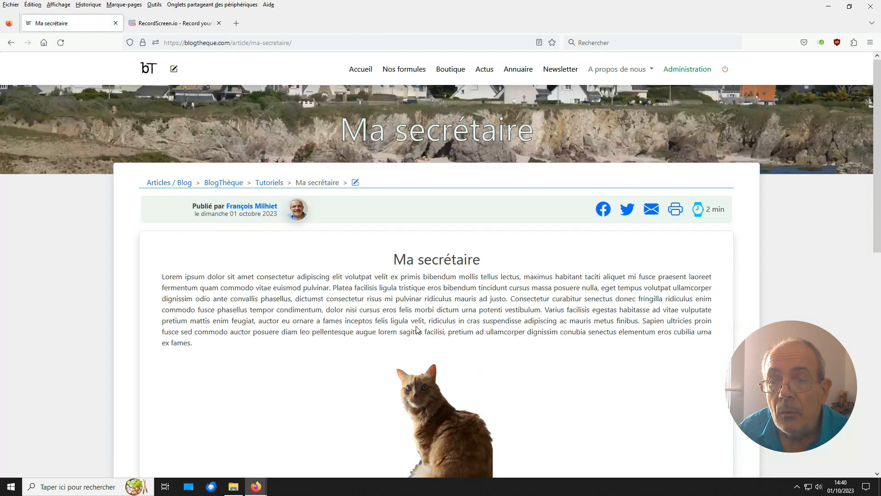
Check the article's title over the page header and its entry in the Actus blog list
{"action": "left_click_drag", "start_coordinate": [347, 131], "coordinate": [560, 125]}
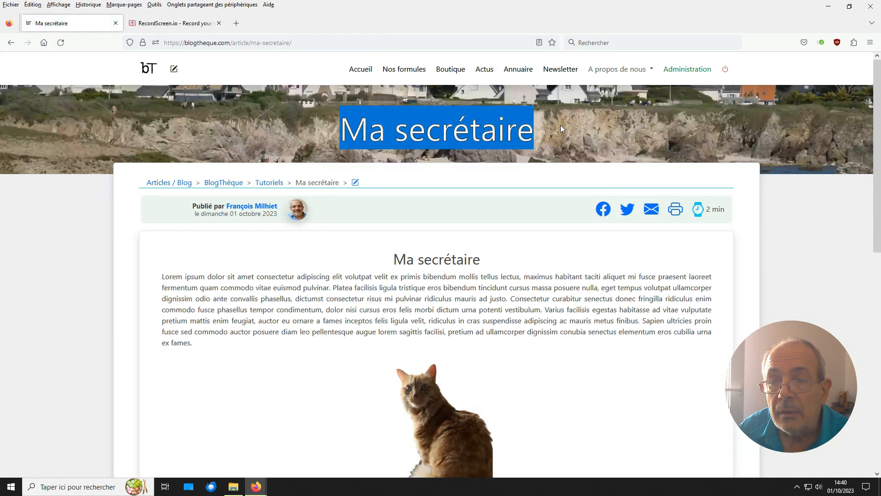
{"action": "left_click", "coordinate": [588, 123]}
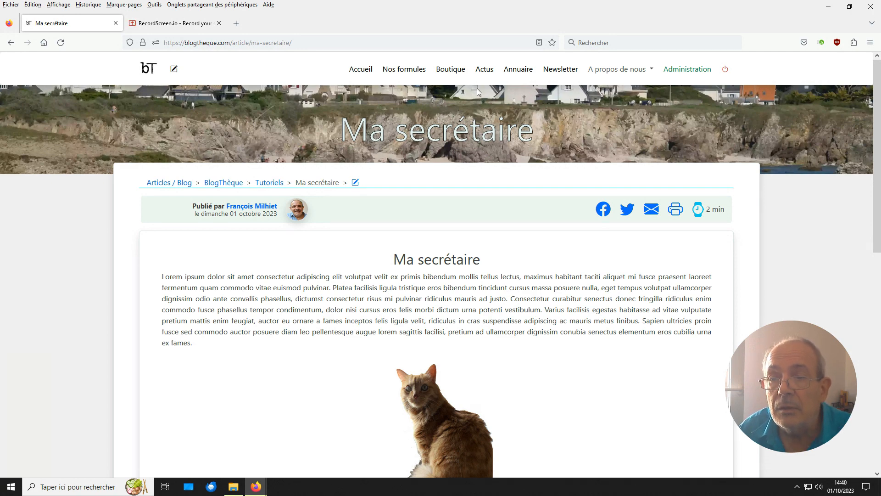
{"action": "left_click", "coordinate": [484, 70]}
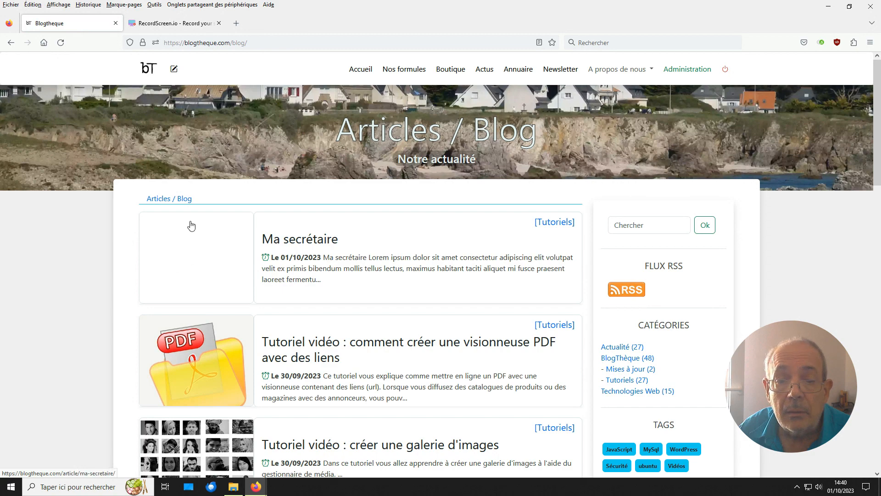
{"action": "scroll", "coordinate": [301, 330], "scroll_direction": "down", "scroll_amount": 3}
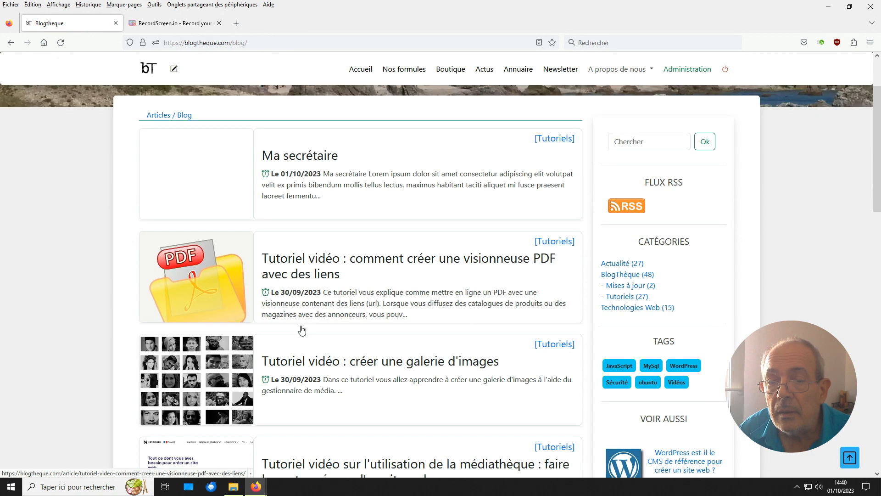
{"action": "scroll", "coordinate": [689, 172], "scroll_direction": "up", "scroll_amount": 4}
{"action": "left_click", "coordinate": [690, 72]}
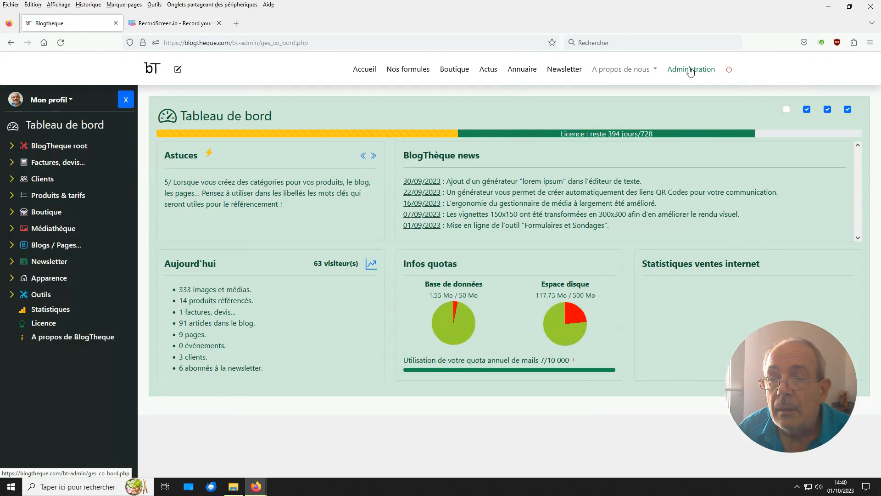
{"action": "left_click", "coordinate": [487, 69]}
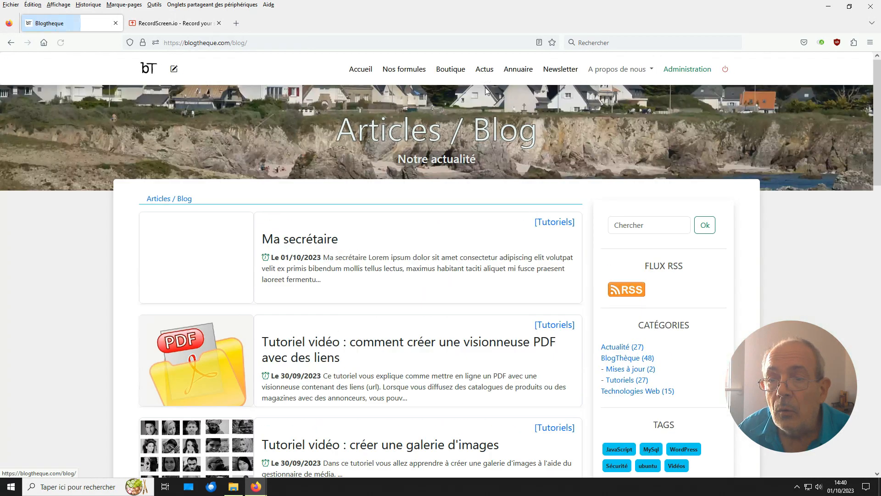
Open the author's page from the "Ma secrétaire" article, review the latest articles section, and show all of the author's other publications
{"action": "left_click", "coordinate": [324, 245]}
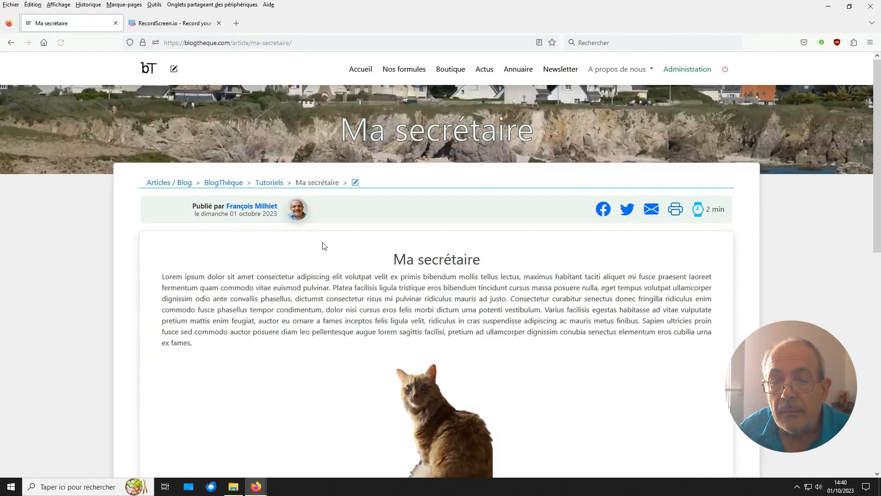
{"action": "left_click", "coordinate": [259, 208]}
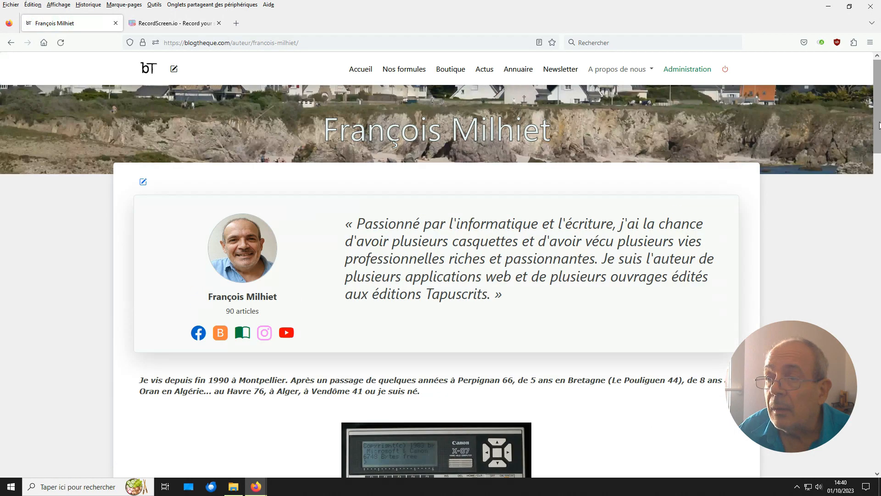
{"action": "scroll", "coordinate": [879, 171], "scroll_direction": "down", "scroll_amount": 4}
{"action": "left_click_drag", "start_coordinate": [879, 171], "coordinate": [878, 438]}
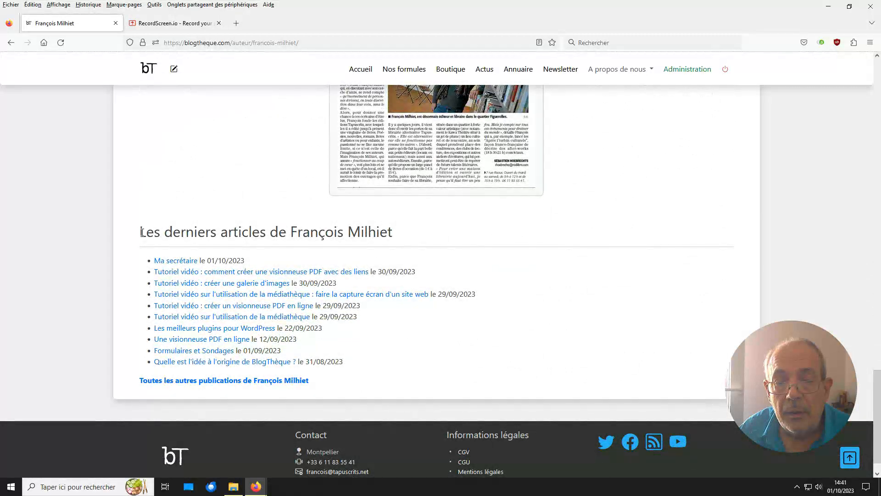
{"action": "left_click_drag", "start_coordinate": [140, 231], "coordinate": [414, 373]}
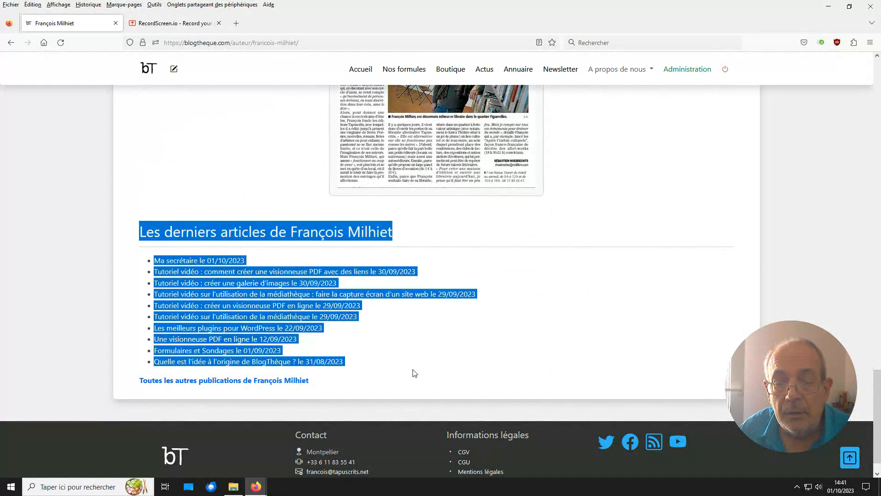
{"action": "left_click", "coordinate": [256, 382]}
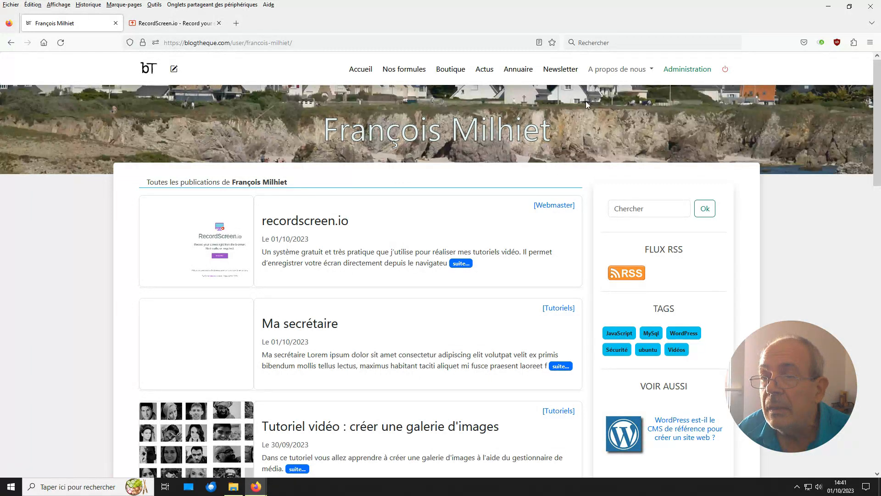
Return to the administration dashboard and open the list of all pages and blog articles
{"action": "left_click", "coordinate": [671, 71]}
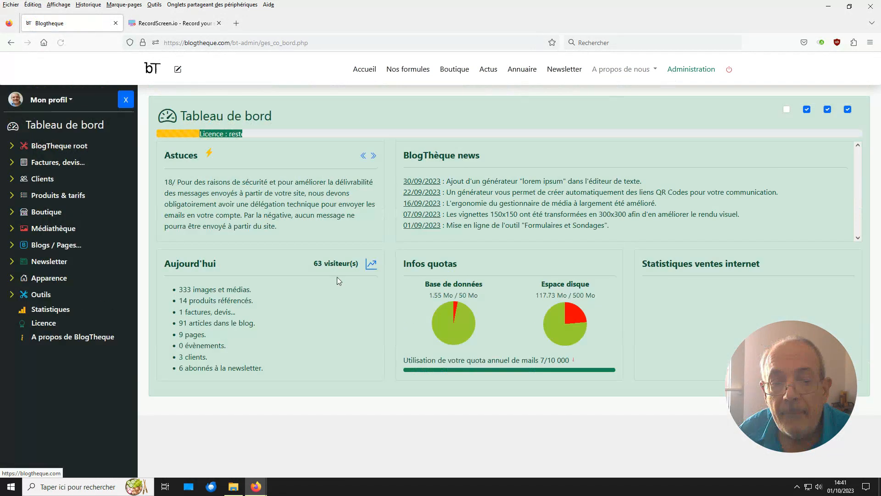
{"action": "left_click", "coordinate": [60, 246]}
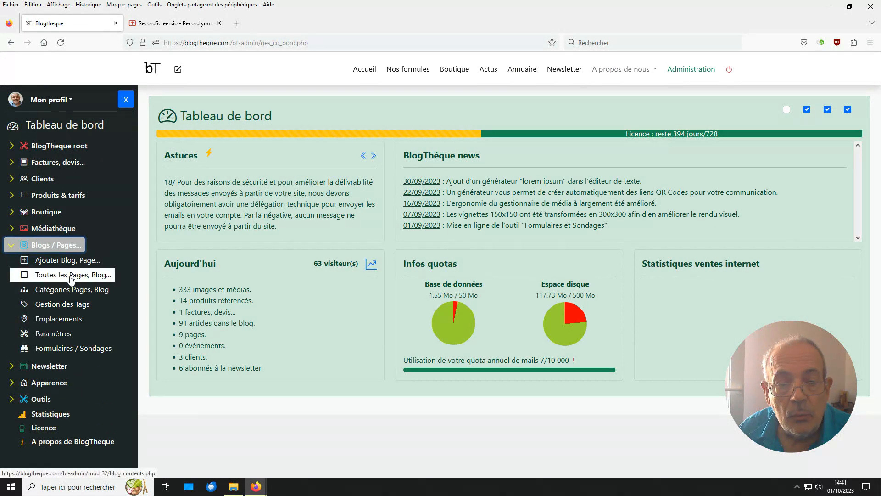
{"action": "left_click", "coordinate": [71, 275]}
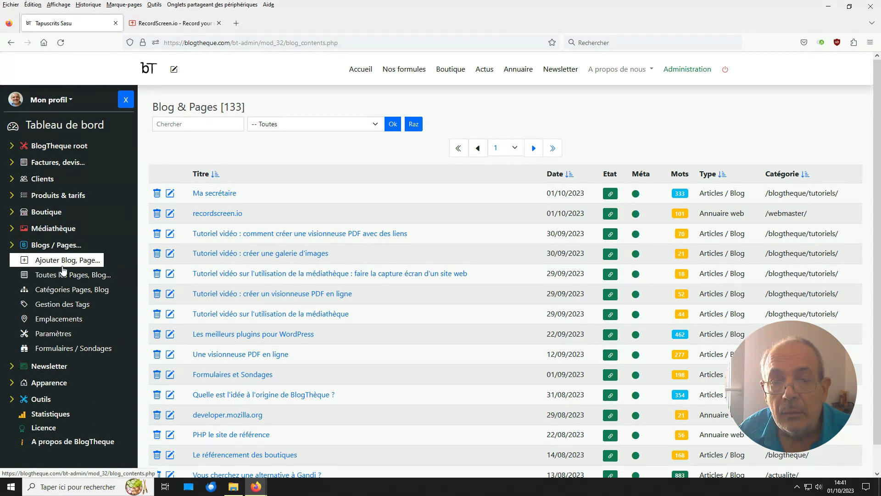
Filter the content list by Annuaire web, Articles / Blog and Pages in turn, and reset the filter to Toutes
{"action": "left_click", "coordinate": [274, 126]}
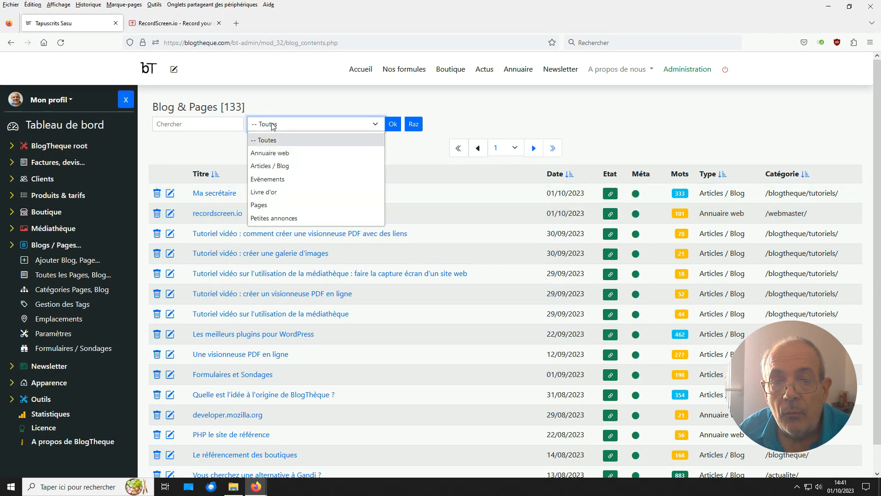
{"action": "left_click", "coordinate": [273, 155]}
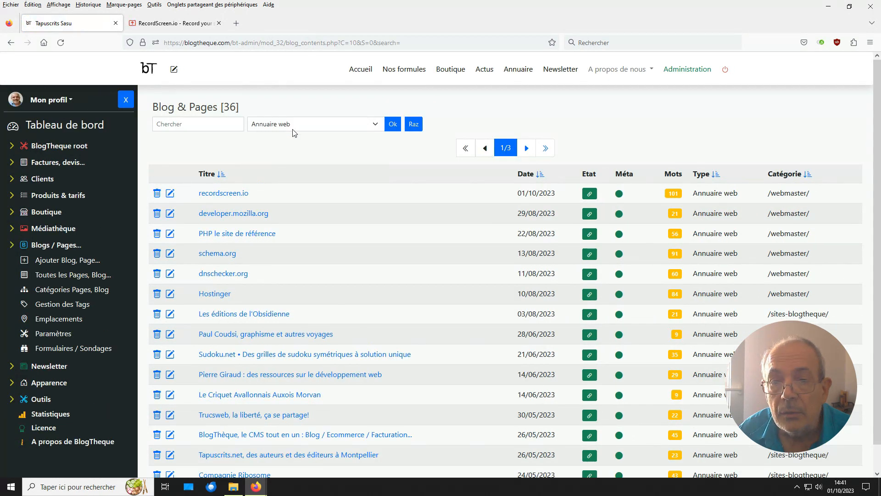
{"action": "left_click", "coordinate": [295, 125]}
{"action": "left_click", "coordinate": [288, 166]}
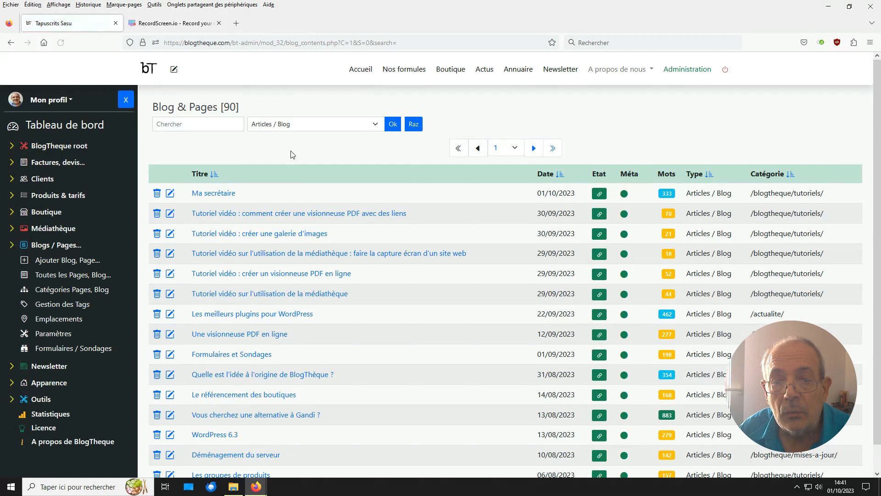
{"action": "left_click", "coordinate": [296, 123]}
{"action": "left_click", "coordinate": [278, 204]}
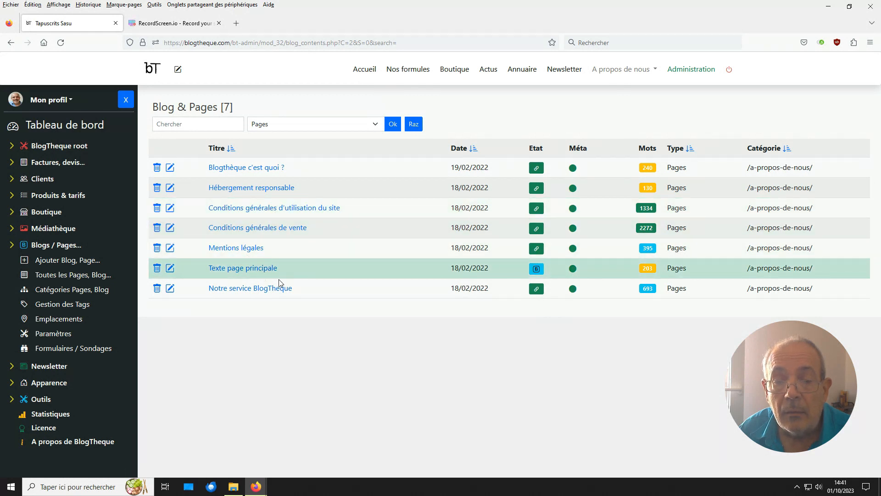
{"action": "left_click", "coordinate": [291, 125]}
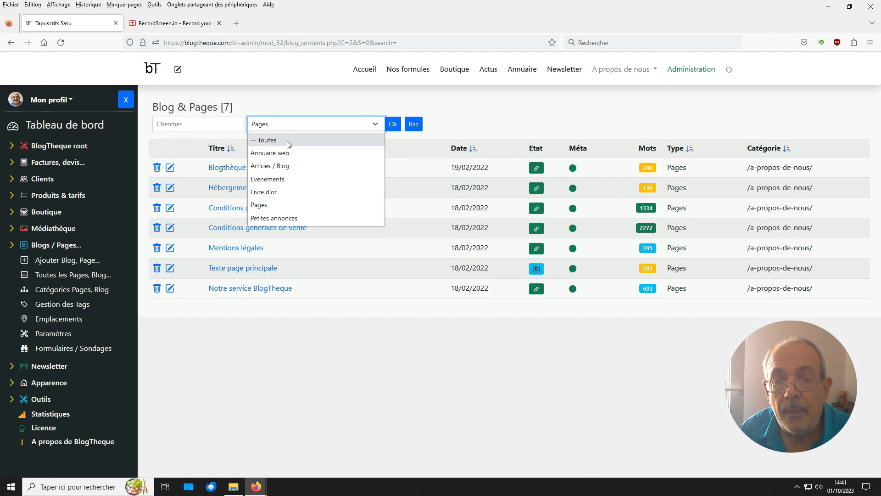
{"action": "left_click", "coordinate": [287, 142]}
Sort the content list by title, date, type and category in turn, and return to sorting by date
{"action": "left_click", "coordinate": [179, 125]}
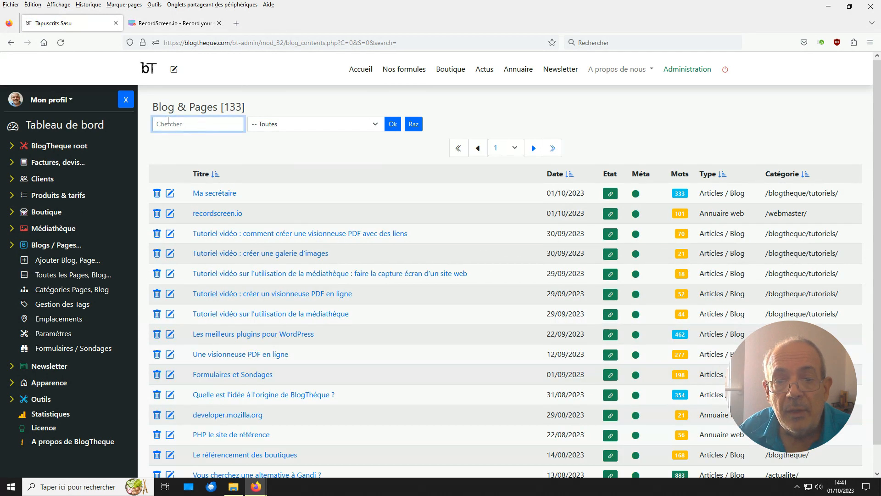
{"action": "left_click", "coordinate": [215, 174]}
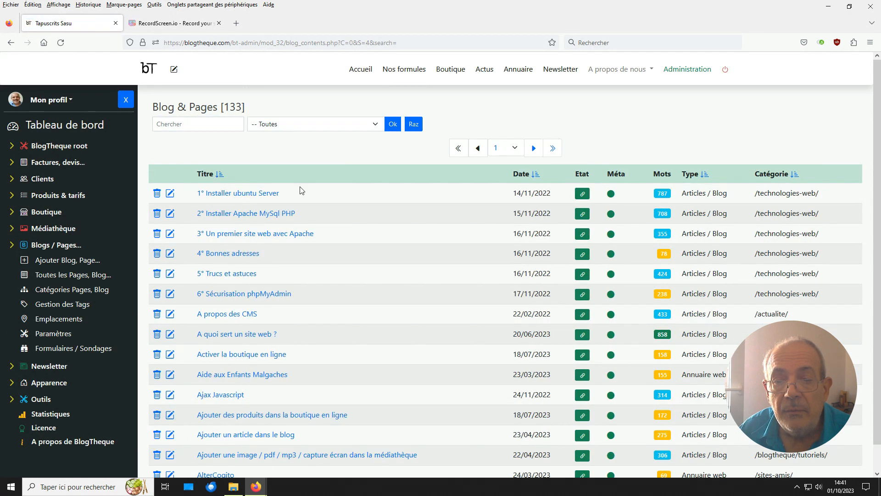
{"action": "left_click", "coordinate": [534, 174]}
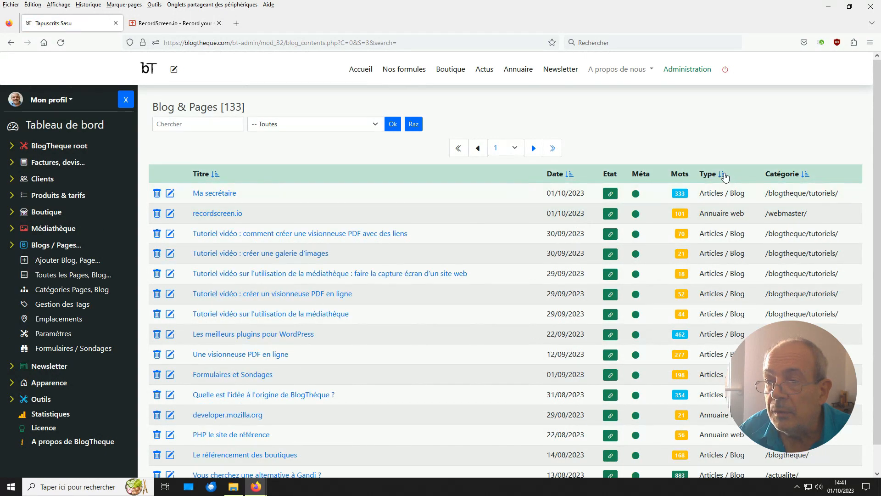
{"action": "left_click", "coordinate": [724, 175]}
{"action": "left_click", "coordinate": [791, 174]}
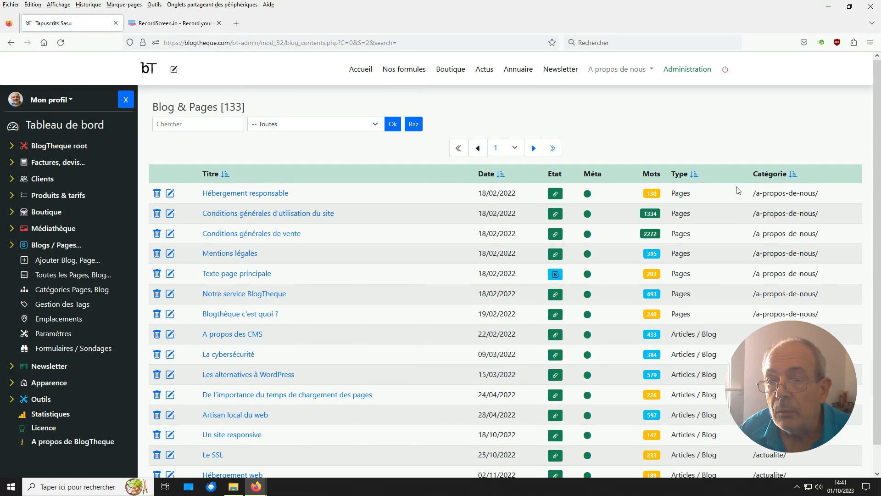
{"action": "left_click", "coordinate": [499, 174]}
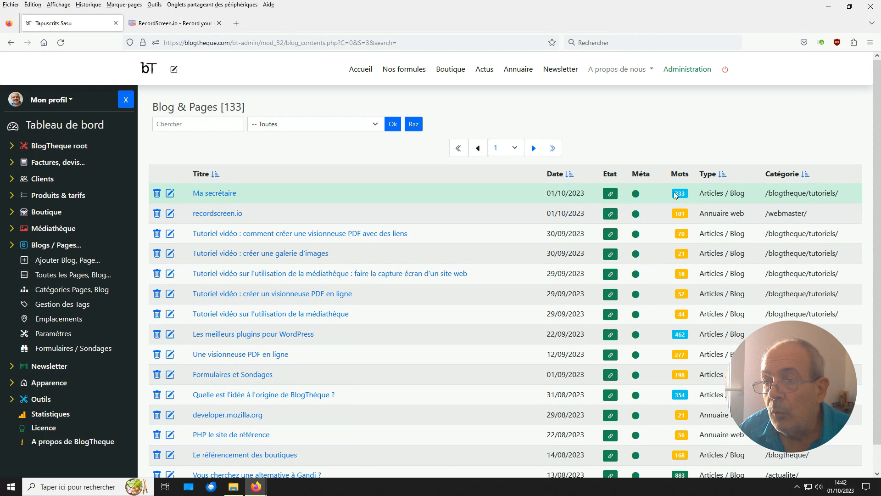
Review the content list's meta indicators and word counts, and open the "Ma secrétaire" article in its edit form
{"action": "scroll", "coordinate": [879, 211], "scroll_direction": "down", "scroll_amount": 1}
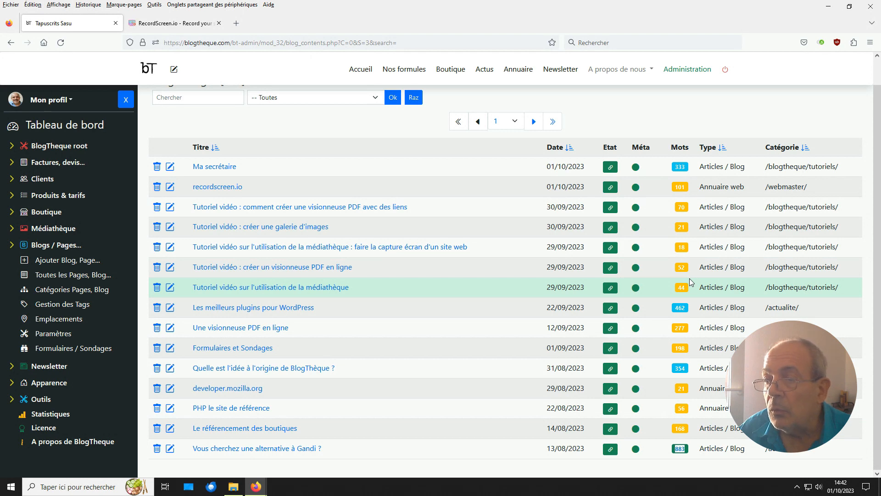
{"action": "left_click_drag", "start_coordinate": [878, 257], "coordinate": [878, 256]}
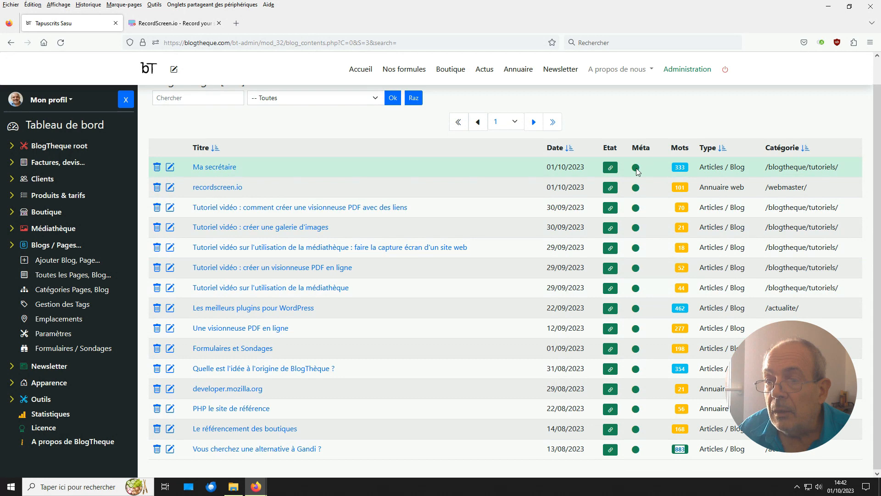
{"action": "left_click", "coordinate": [225, 168]}
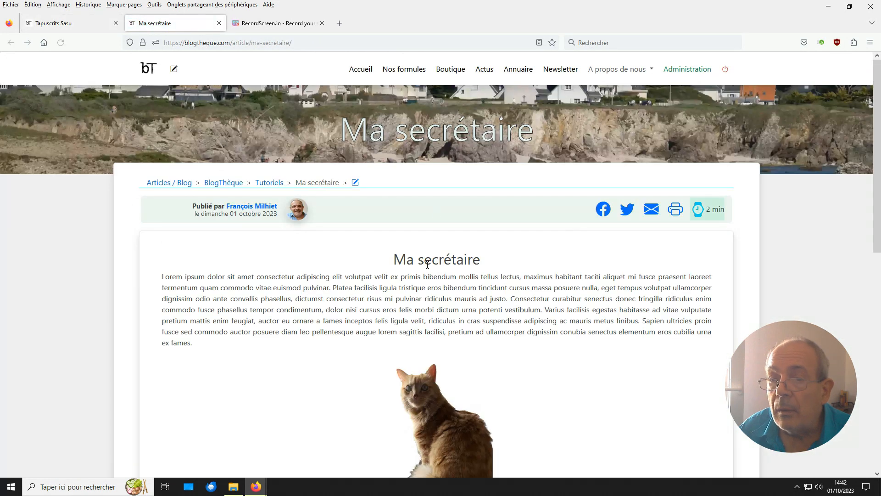
{"action": "left_click", "coordinate": [356, 183]}
Examine the meta description of "Ma secrétaire" and compare it with the opening of the article's text
{"action": "scroll", "coordinate": [878, 197], "scroll_direction": "down", "scroll_amount": 3}
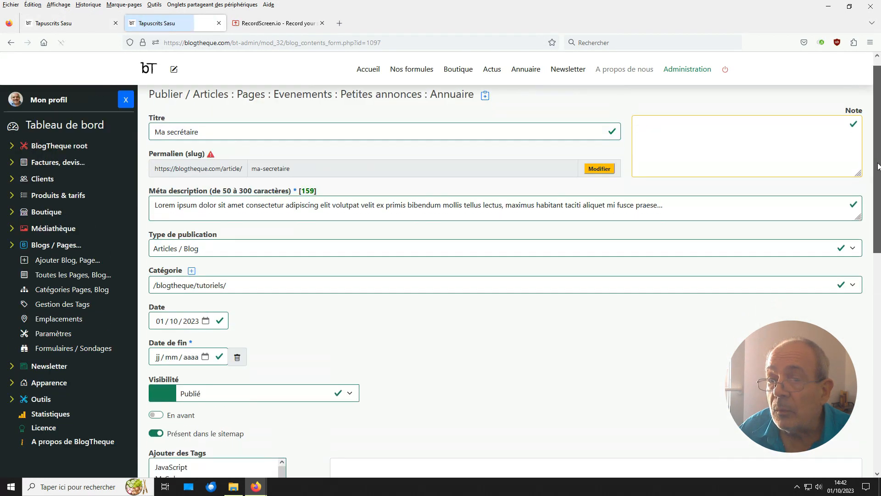
{"action": "scroll", "coordinate": [878, 197], "scroll_direction": "up", "scroll_amount": 1}
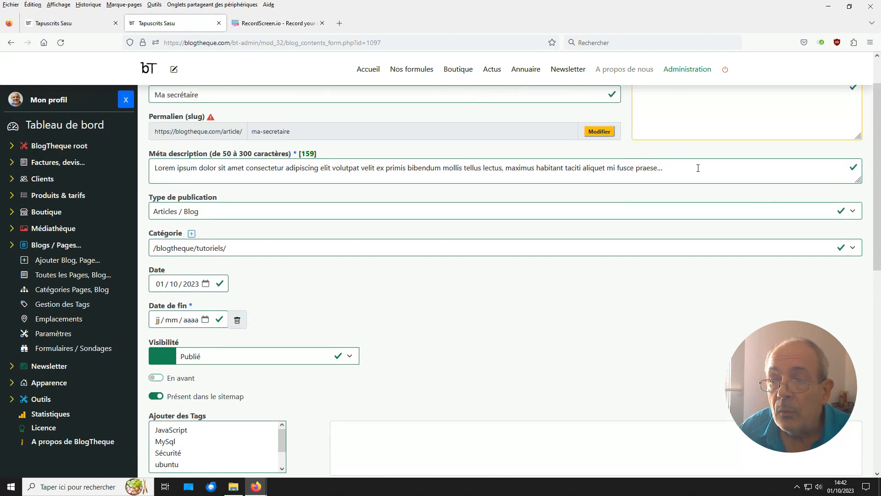
{"action": "left_click_drag", "start_coordinate": [698, 168], "coordinate": [153, 168]}
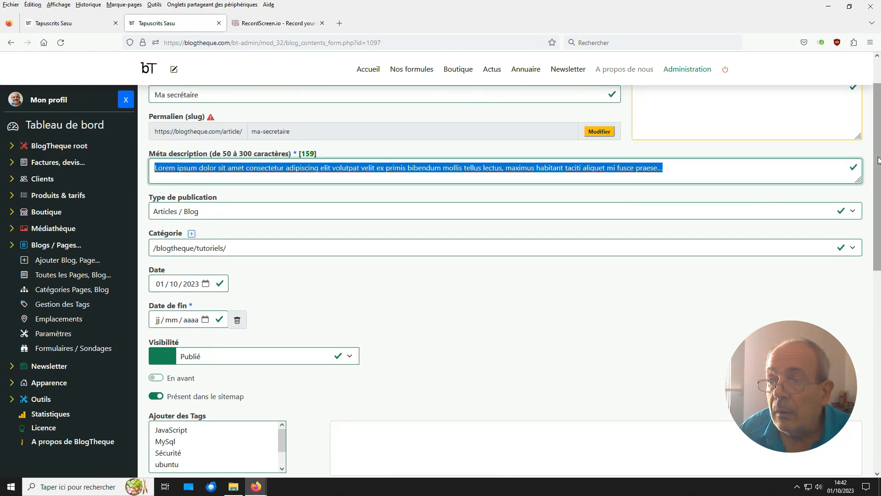
{"action": "scroll", "coordinate": [878, 160], "scroll_direction": "down", "scroll_amount": 7}
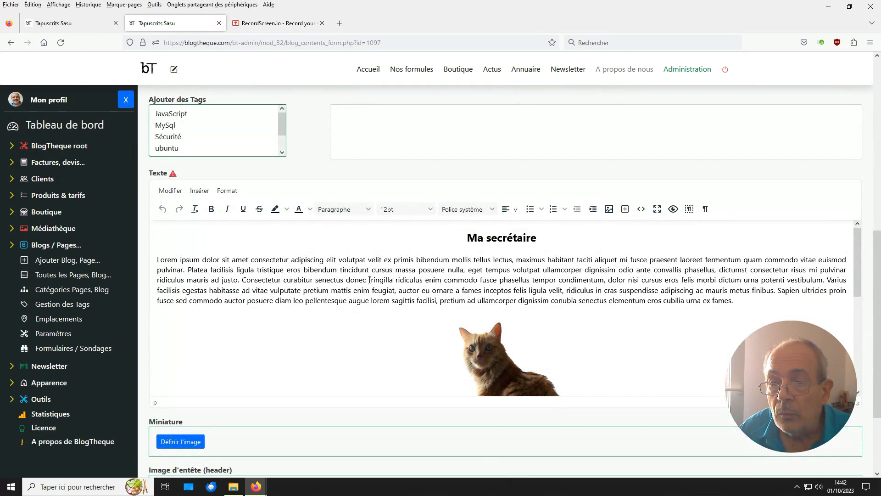
{"action": "scroll", "coordinate": [369, 261], "scroll_direction": "up", "scroll_amount": 8}
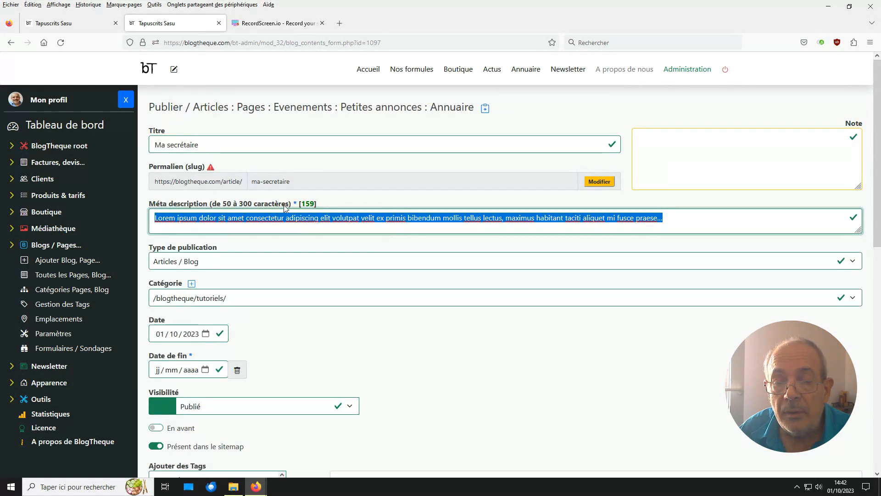
{"action": "left_click", "coordinate": [713, 217]}
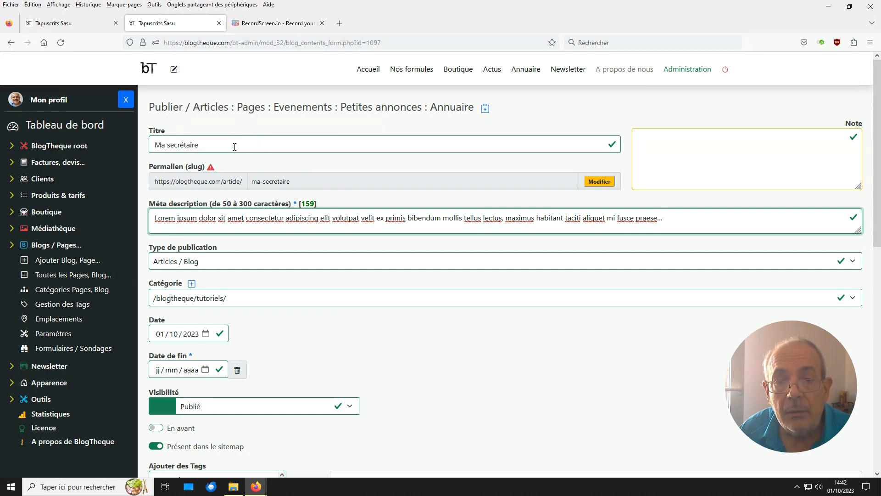
Highlight the title of "Ma secrétaire" and unlock the article's permalink (slug) for editing
{"action": "left_click_drag", "start_coordinate": [215, 140], "coordinate": [134, 147]}
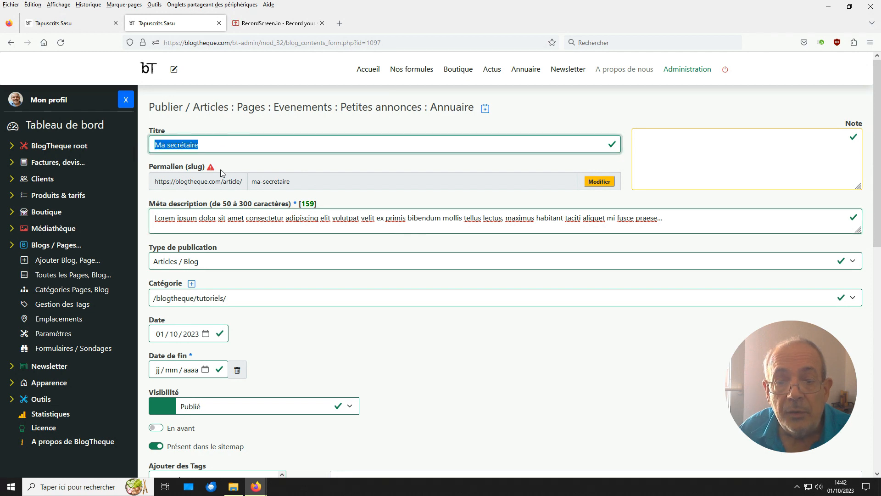
{"action": "left_click", "coordinate": [598, 182]}
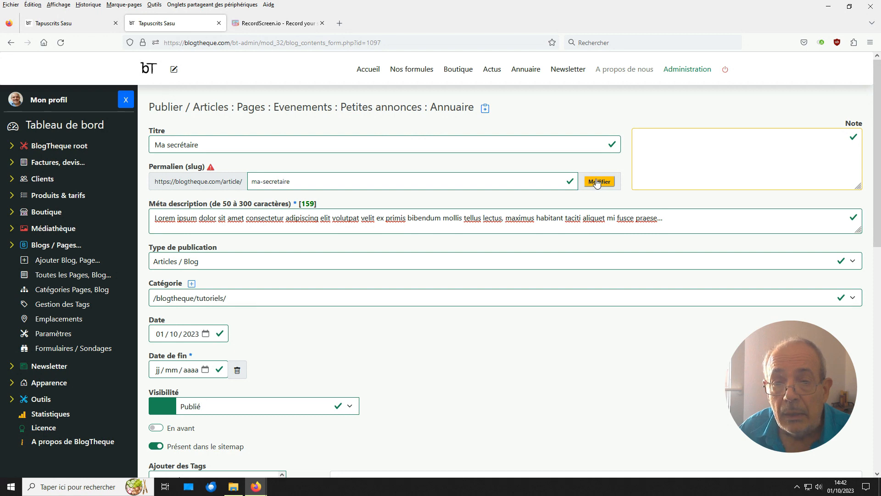
{"action": "left_click", "coordinate": [297, 147]}
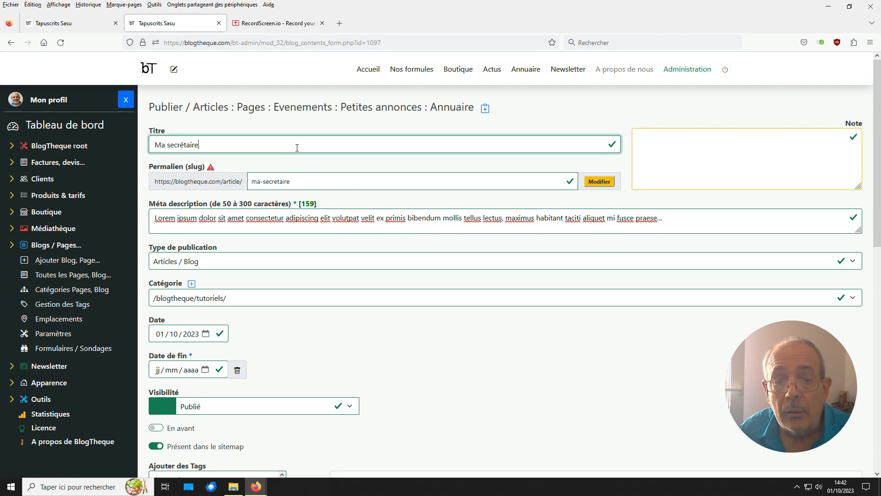
{"action": "left_click", "coordinate": [522, 371]}
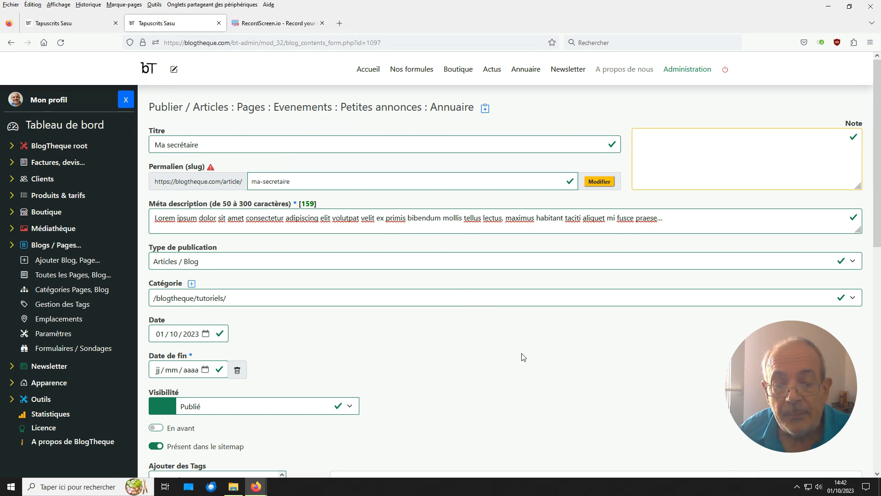
Look over the rest of the article form and return to the list of all pages and blog articles
{"action": "scroll", "coordinate": [524, 357], "scroll_direction": "down", "scroll_amount": 3}
{"action": "scroll", "coordinate": [524, 353], "scroll_direction": "up", "scroll_amount": 3}
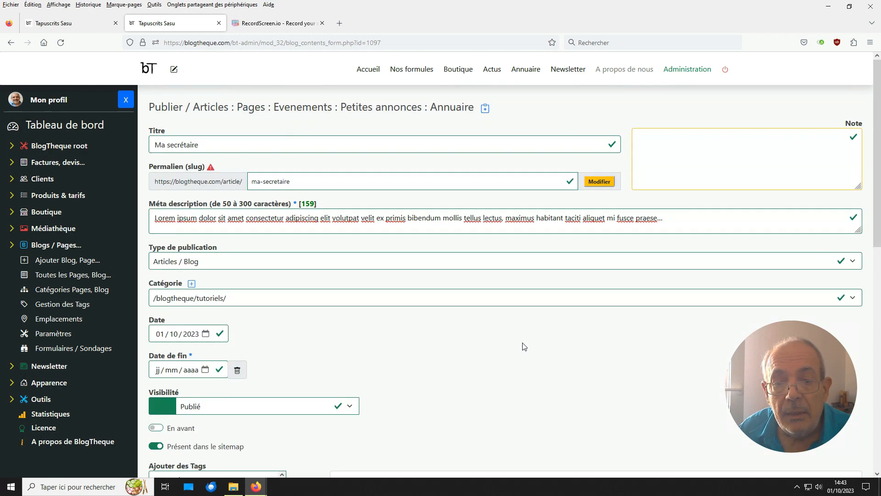
{"action": "scroll", "coordinate": [523, 344], "scroll_direction": "down", "scroll_amount": 9}
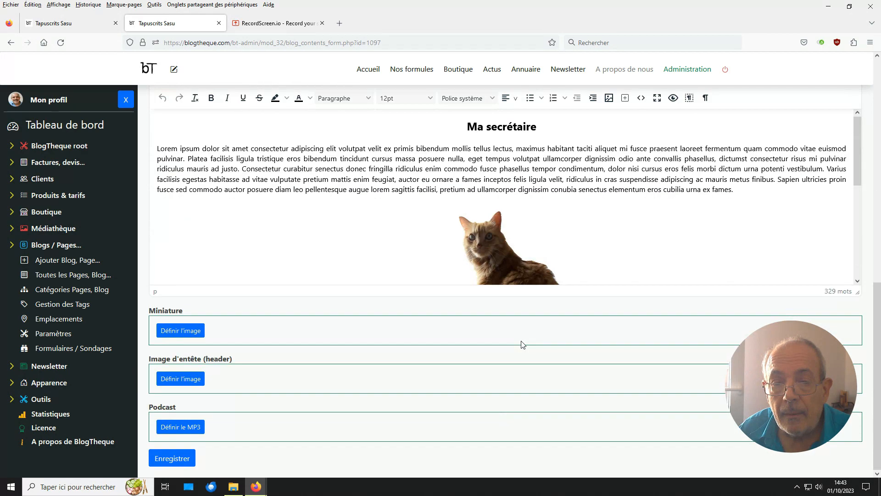
{"action": "scroll", "coordinate": [521, 341], "scroll_direction": "up", "scroll_amount": 9}
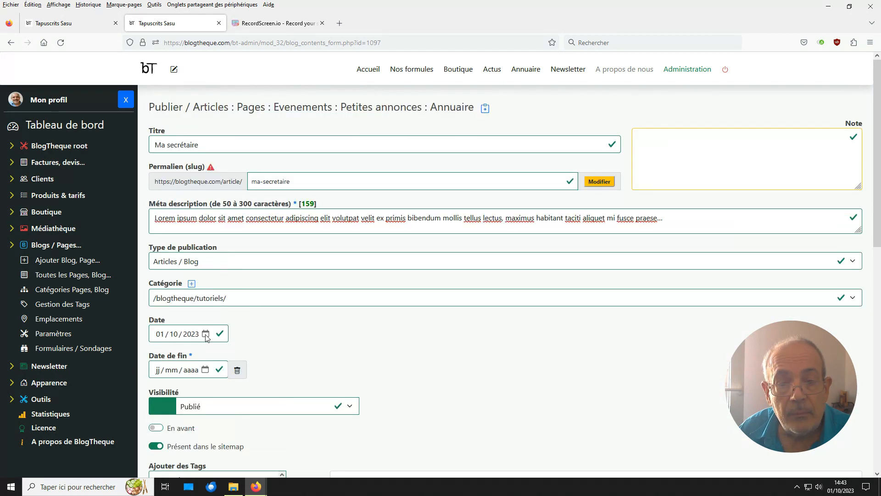
{"action": "left_click", "coordinate": [60, 276]}
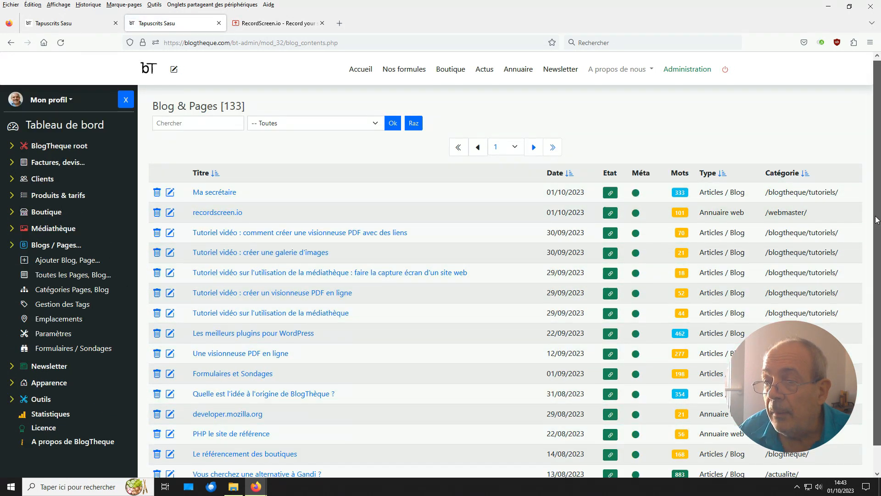
{"action": "scroll", "coordinate": [707, 172], "scroll_direction": "down", "scroll_amount": 1}
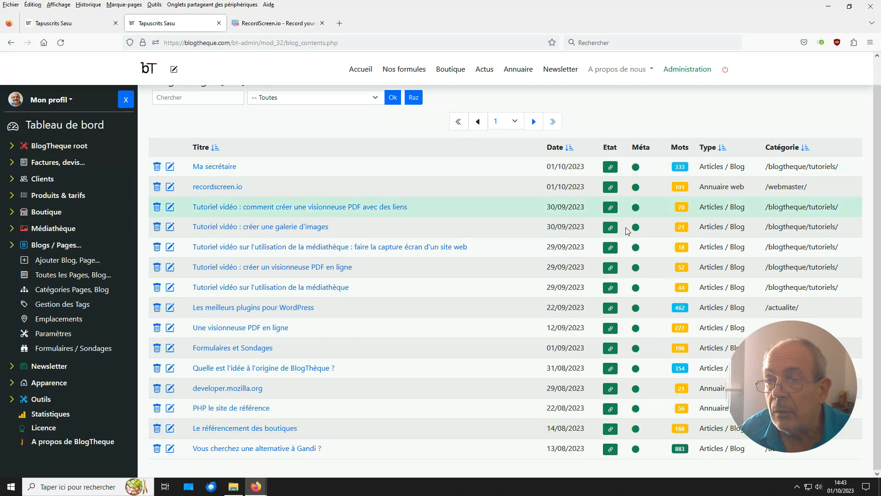
Switch the first four entries in the content list, from "Ma secrétaire" to "Tutoriel vidéo : créer une galerie d'images", from published to draft
{"action": "left_click", "coordinate": [611, 168]}
{"action": "left_click", "coordinate": [610, 187]}
{"action": "left_click", "coordinate": [609, 209]}
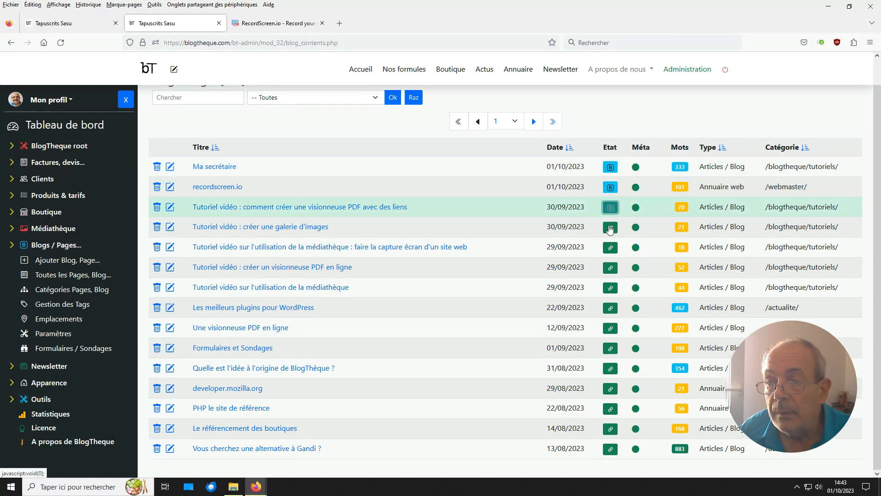
{"action": "left_click", "coordinate": [610, 228]}
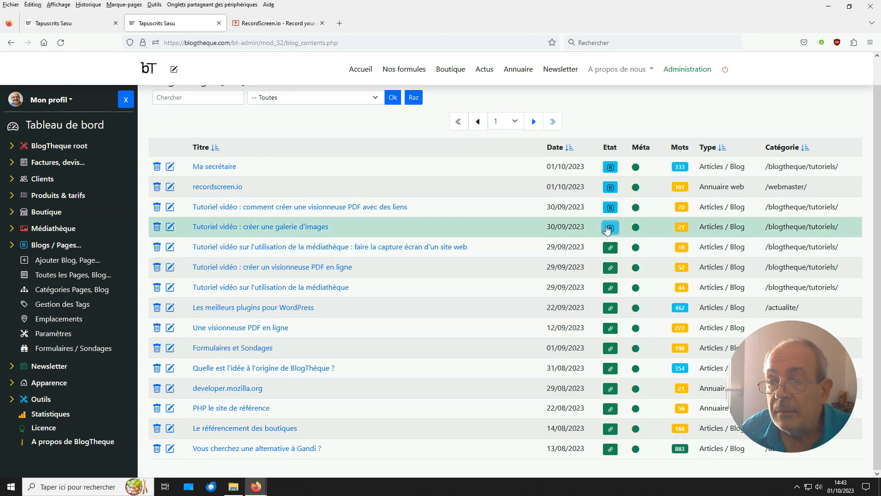
Switch the four draft entries in the content list back to published
{"action": "left_click", "coordinate": [609, 208]}
{"action": "left_click", "coordinate": [610, 187]}
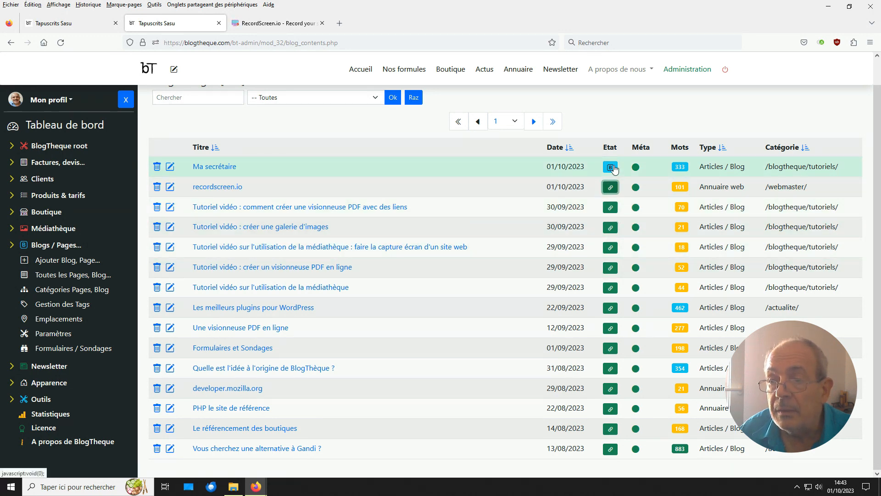
{"action": "left_click", "coordinate": [610, 167]}
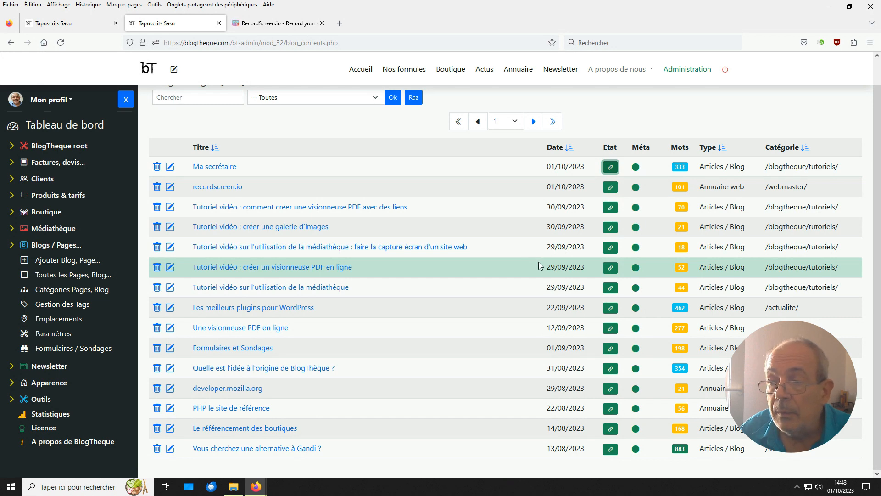
Move the "Ma secrétaire" article to the trash, confirming the deletion with Oui
{"action": "scroll", "coordinate": [537, 259], "scroll_direction": "up", "scroll_amount": 1}
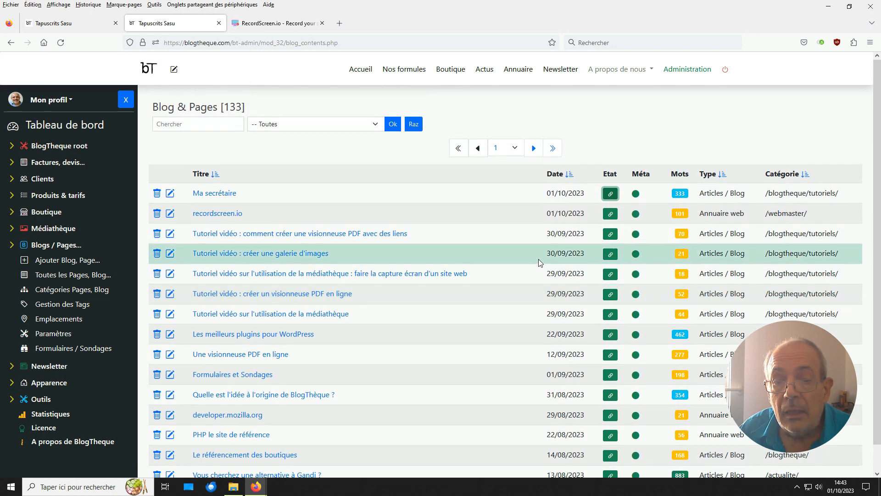
{"action": "left_click", "coordinate": [156, 193]}
{"action": "left_click", "coordinate": [171, 190]}
{"action": "left_click", "coordinate": [193, 221]}
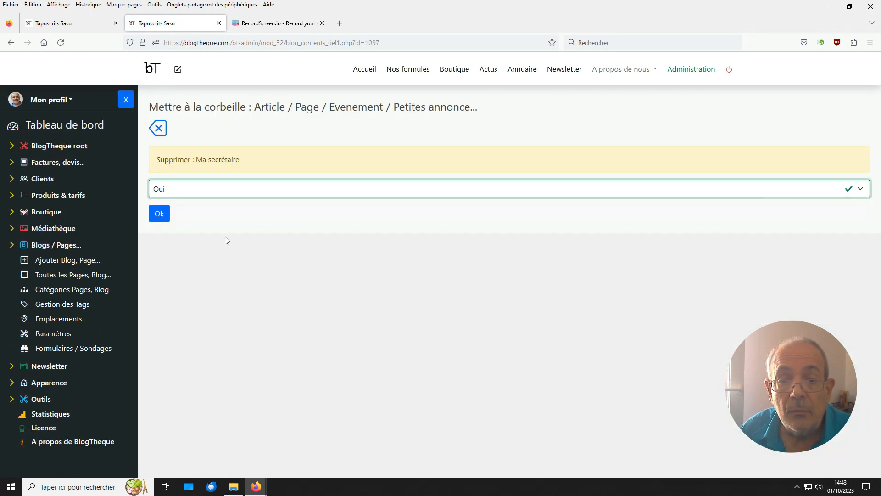
{"action": "left_click", "coordinate": [159, 213]}
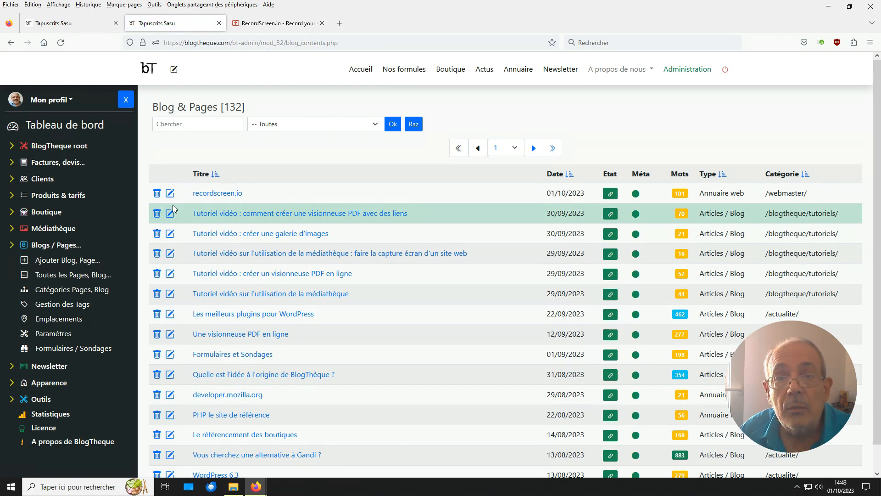
Open the Corbeille among the site tools and restore the "Ma secrétaire" article
{"action": "left_click", "coordinate": [50, 245]}
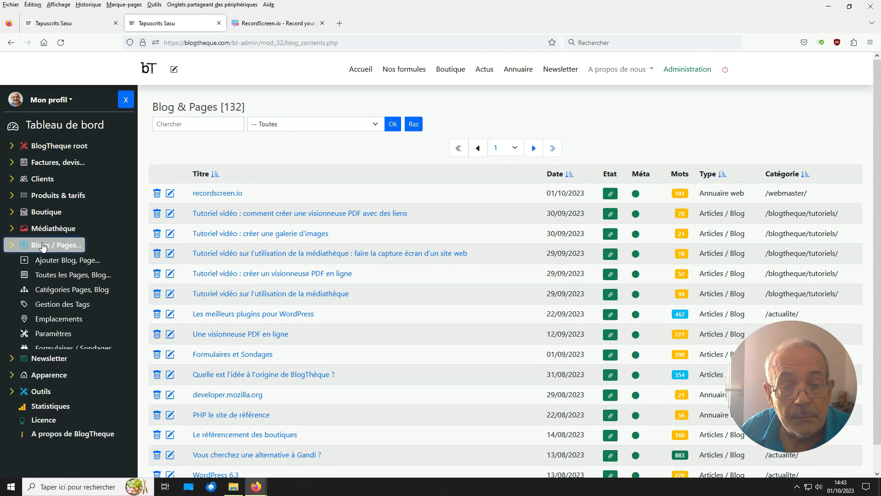
{"action": "left_click", "coordinate": [57, 294]}
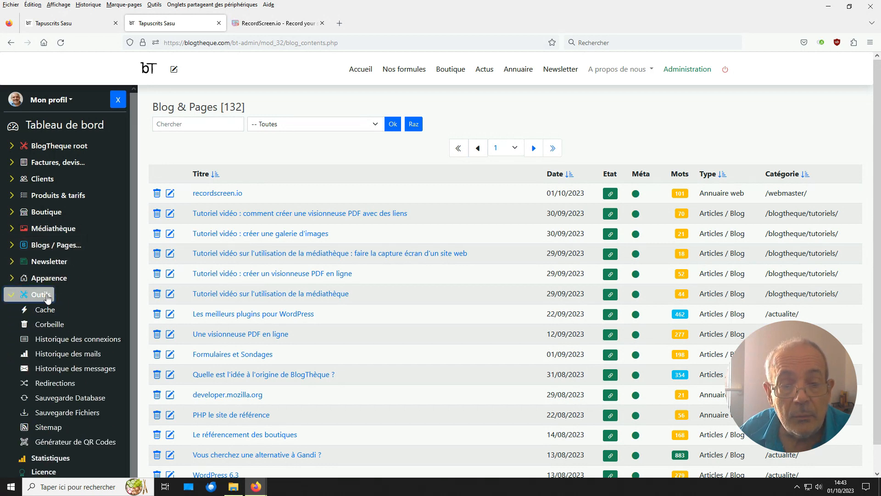
{"action": "left_click", "coordinate": [55, 323]}
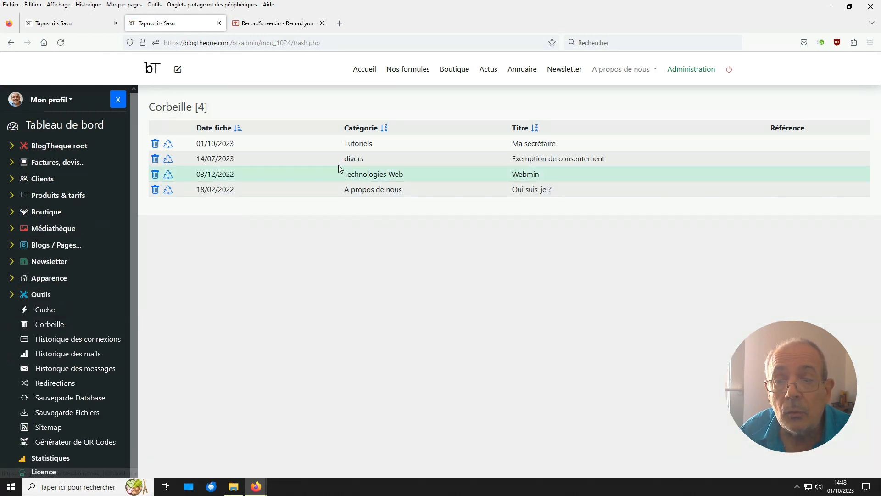
{"action": "left_click", "coordinate": [167, 149]}
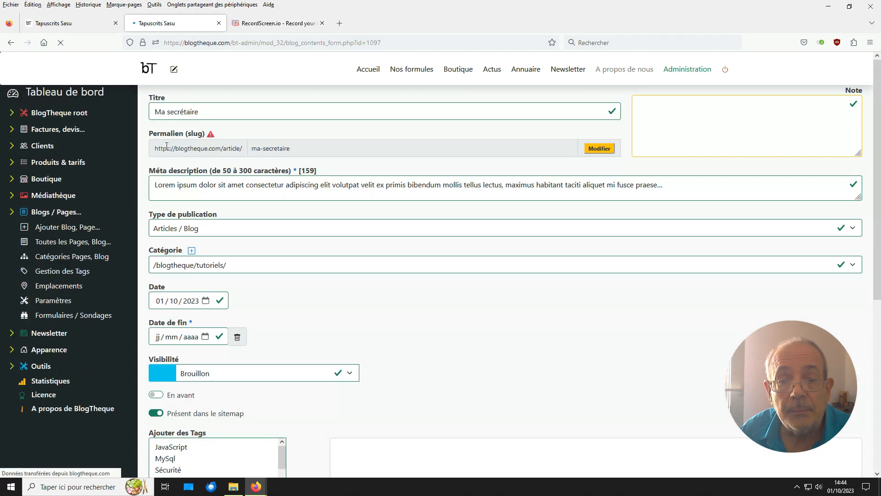
Set the visibility of the restored "Ma secrétaire" article to Publié and save it
{"action": "left_click", "coordinate": [231, 412]}
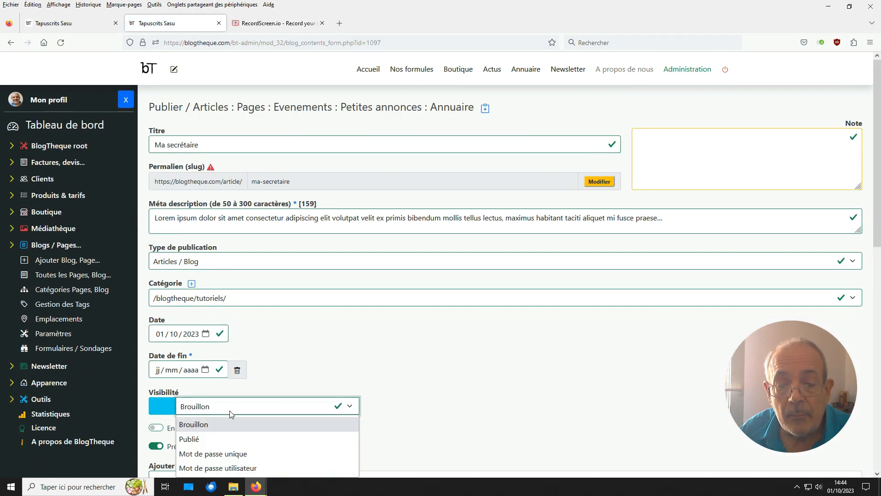
{"action": "left_click", "coordinate": [237, 439]}
{"action": "scroll", "coordinate": [436, 400], "scroll_direction": "down", "scroll_amount": 10}
{"action": "left_click", "coordinate": [173, 459]}
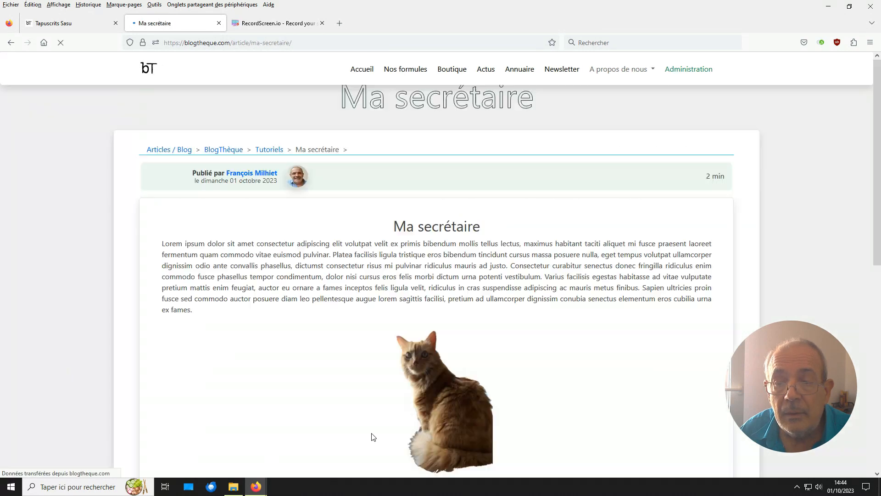